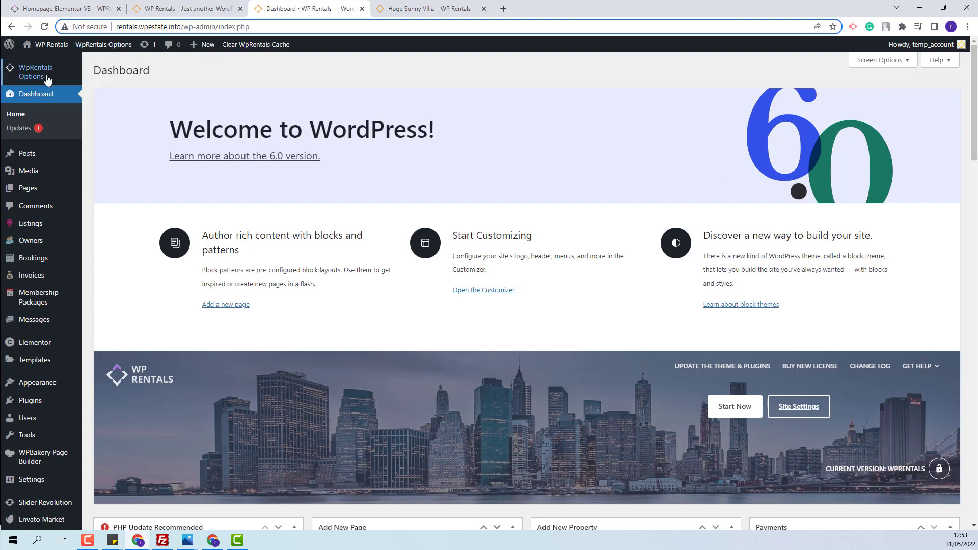
Step: Open the Design settings under WpRentals Options in the admin sidebar
mouse_move(46, 77)
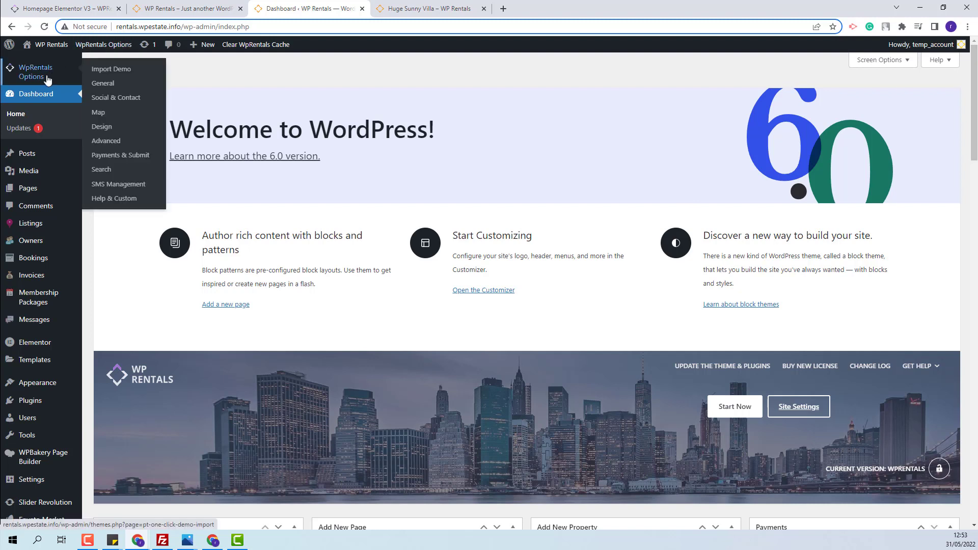
left_click(100, 130)
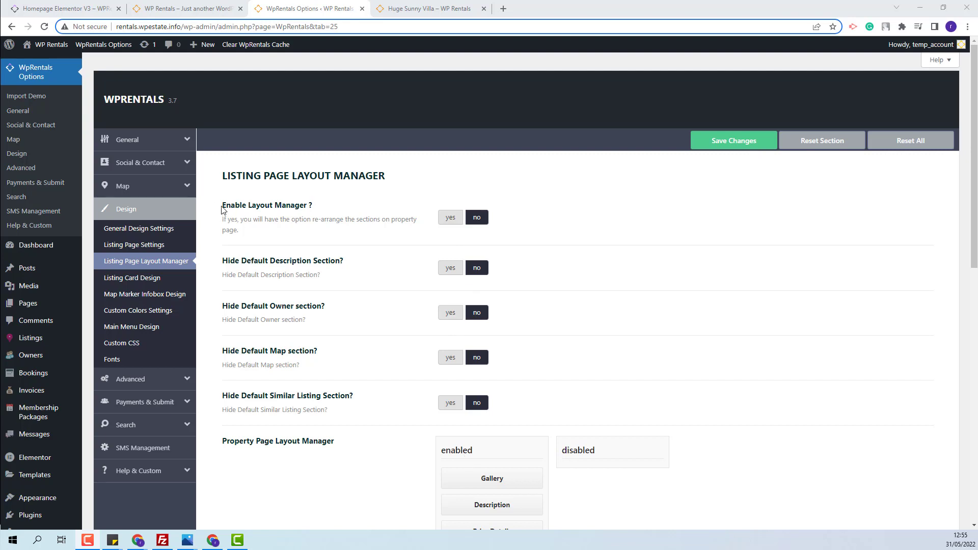
Step: Enable the Listing Page Layout Manager and save, leaving Hide Default Description Section off
left_click(452, 223)
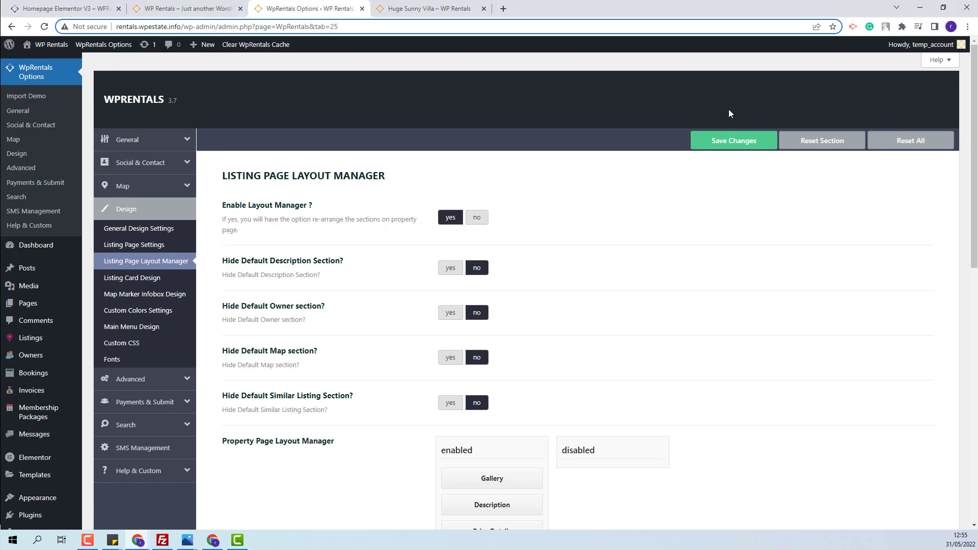
left_click(734, 143)
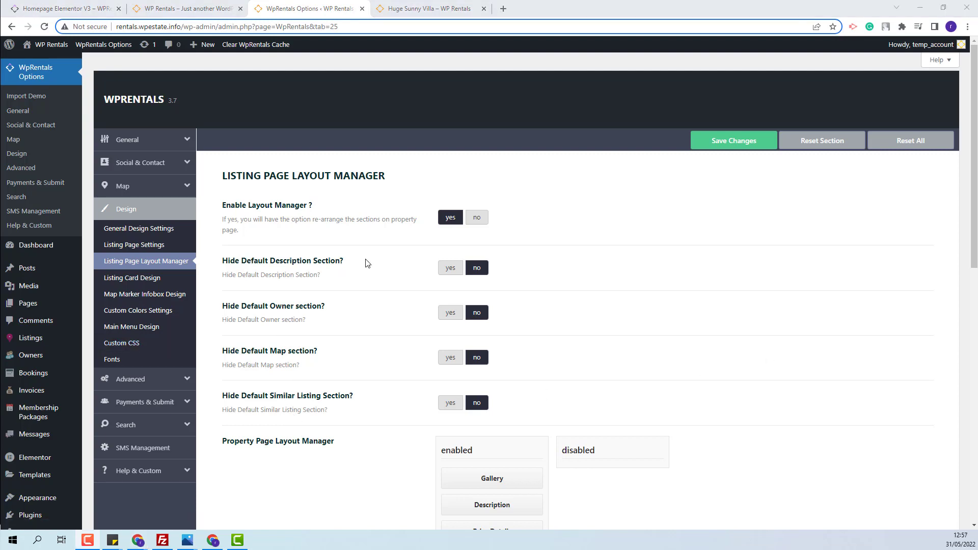
left_click(450, 268)
left_click(477, 267)
left_click(450, 268)
left_click(477, 267)
scroll(524, 364, "down", 5)
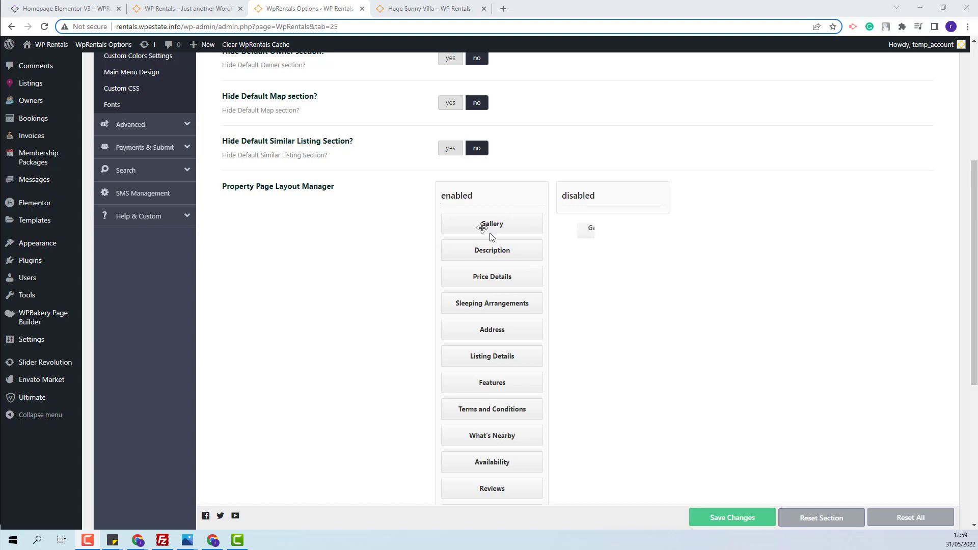
left_click_drag(479, 224, 497, 209)
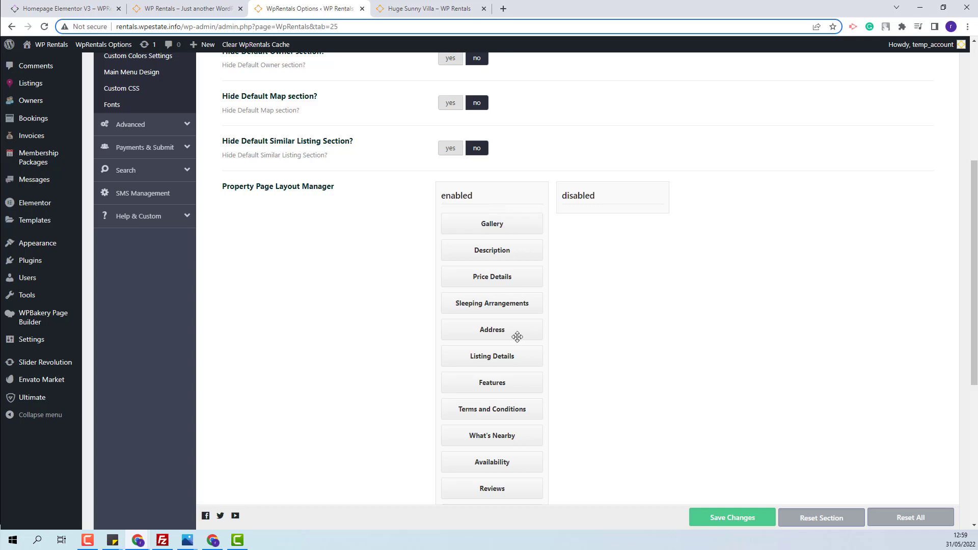
left_click_drag(511, 357, 492, 257)
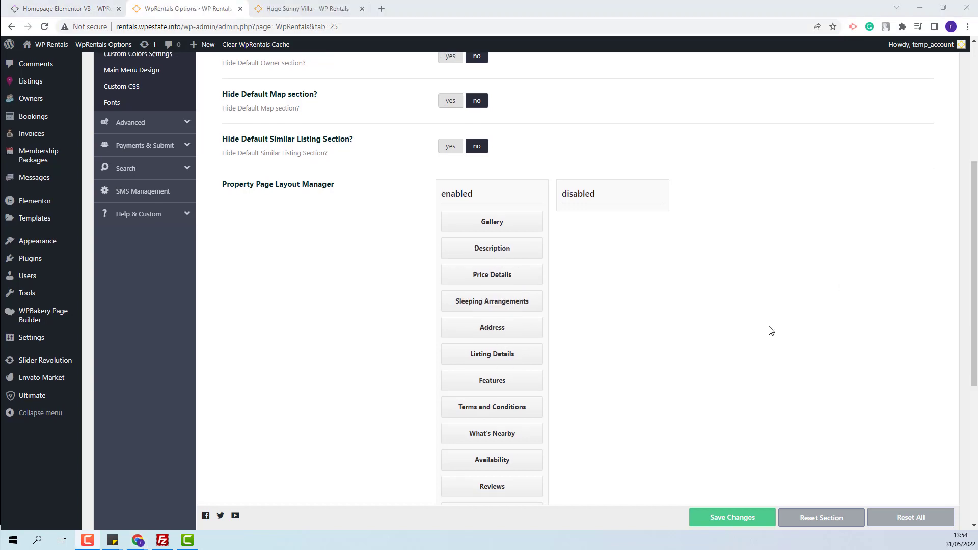
scroll(389, 172, "up", 3)
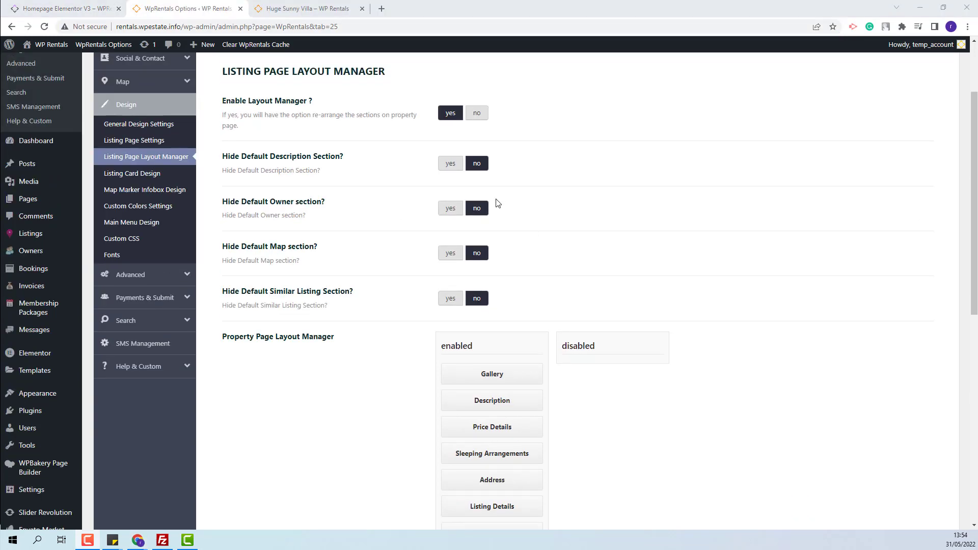
scroll(738, 270, "down", 3)
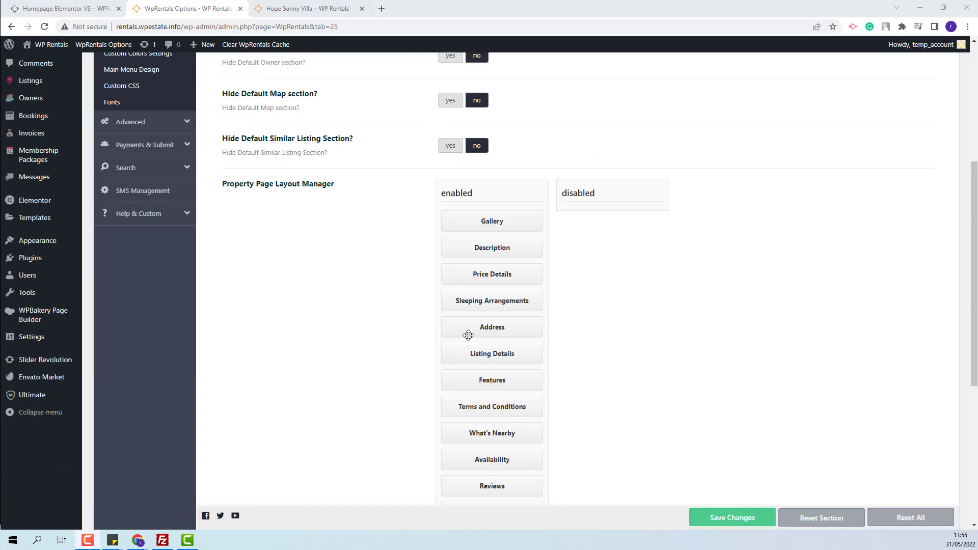
scroll(469, 345, "up", 2)
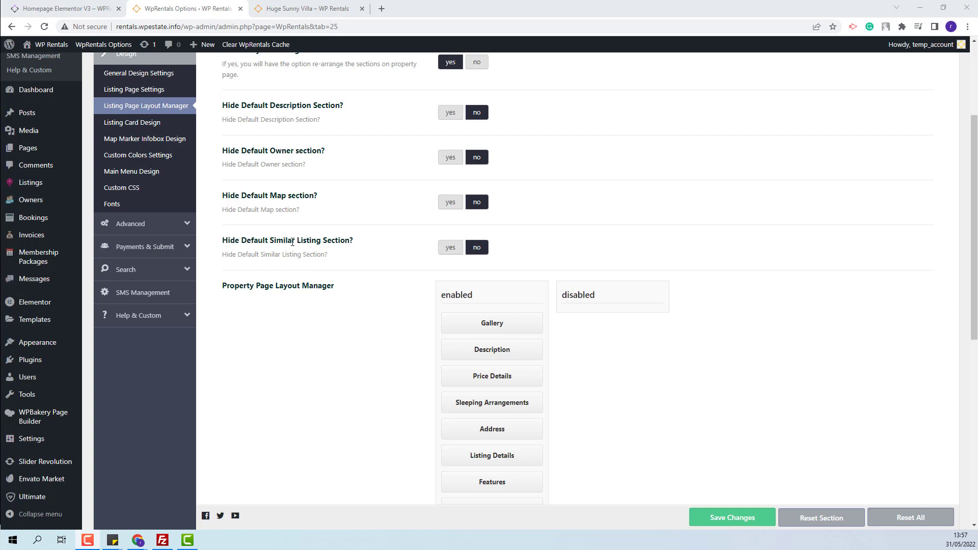
scroll(507, 336, "down", 5)
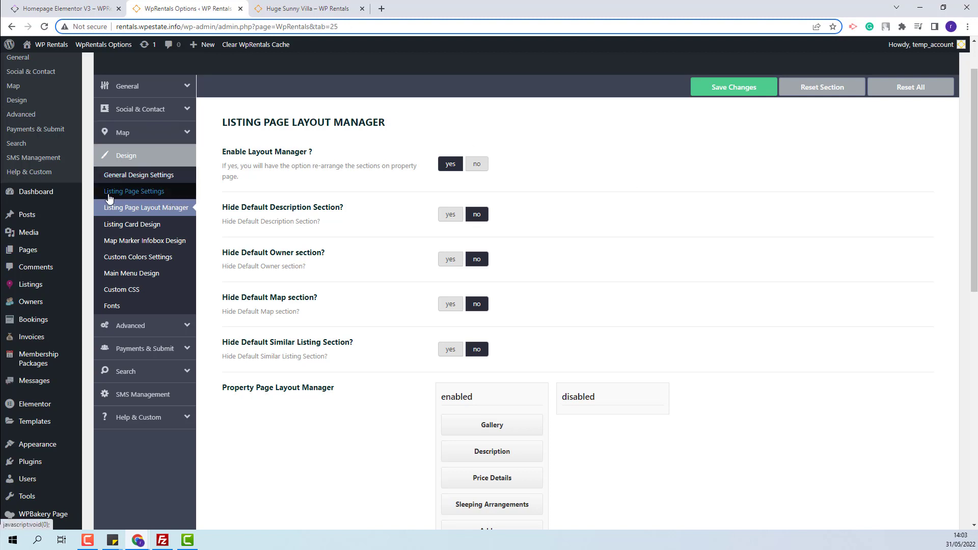
Step: Revisit Listing Page Settings and the Layout Manager, then bring up the Huge Sunny Villa tab
left_click(159, 198)
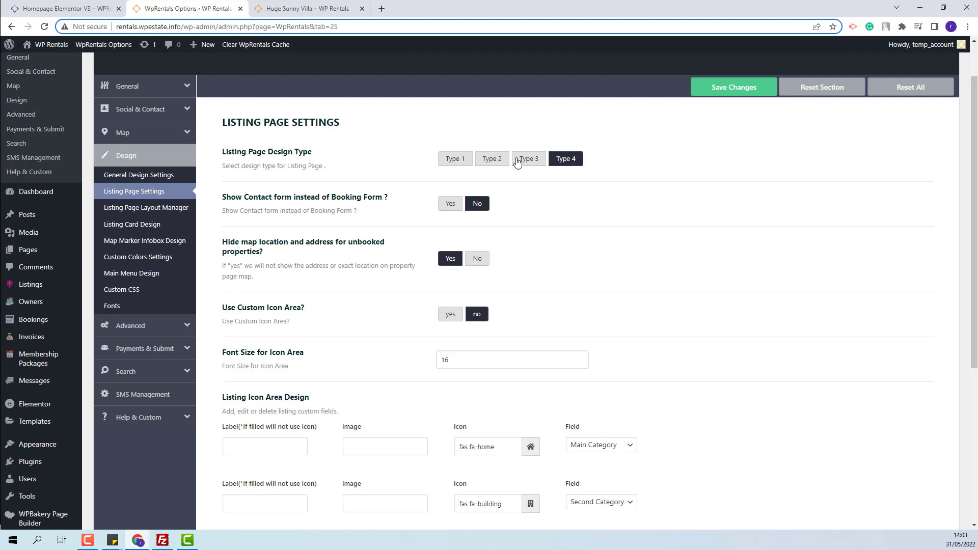
left_click(171, 213)
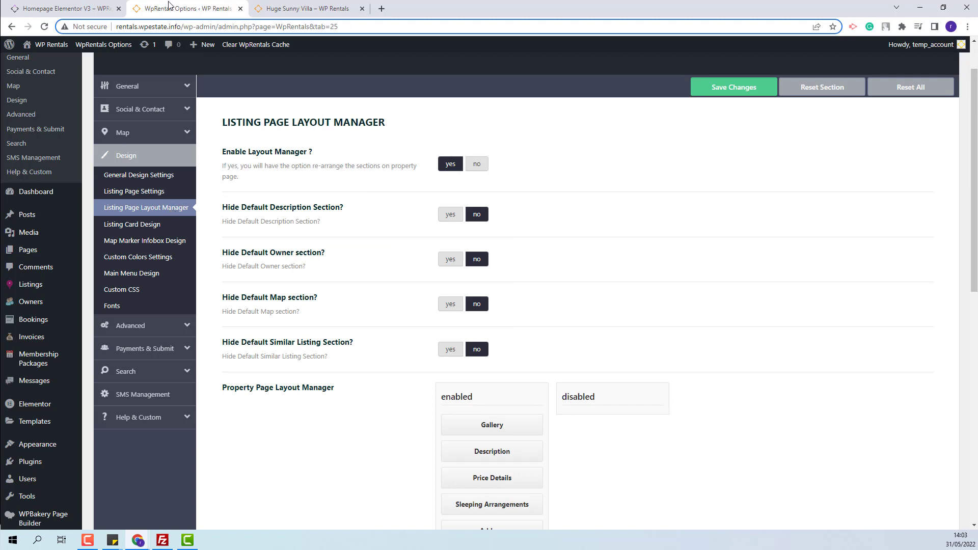
key("ctrl+Tab")
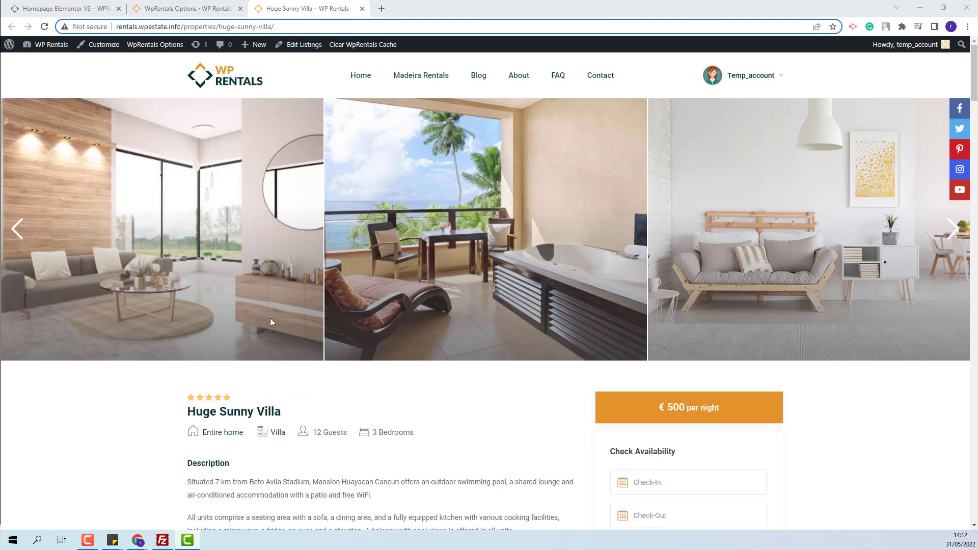
Step: Scroll through the Huge Sunny Villa page to review its sections, then return to the options tab
scroll(271, 318, "down", 5)
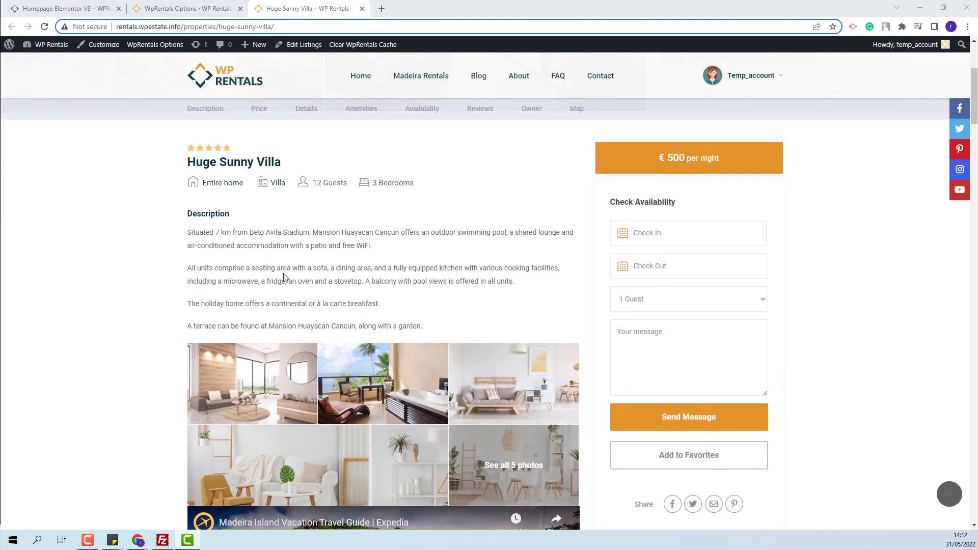
scroll(283, 275, "down", 10)
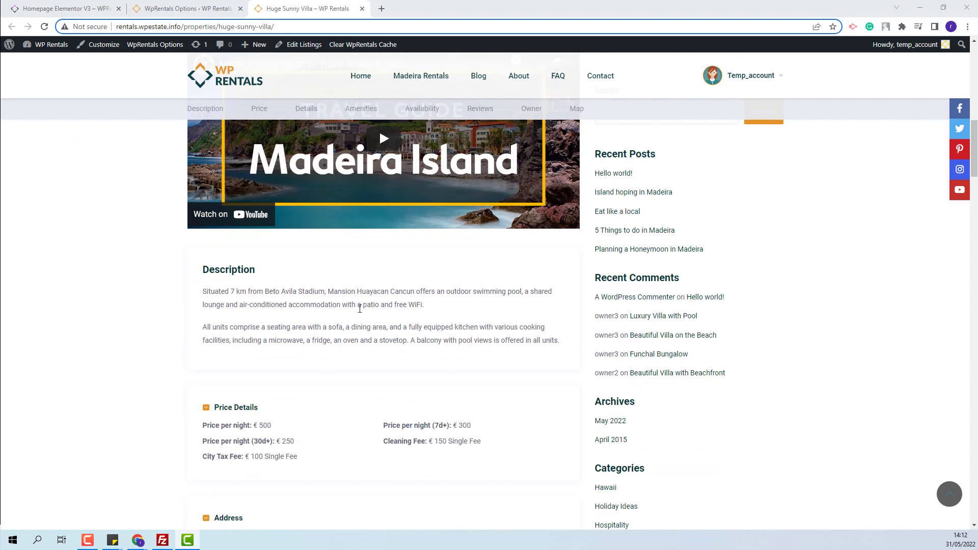
scroll(356, 313, "down", 20)
scroll(356, 314, "down", 10)
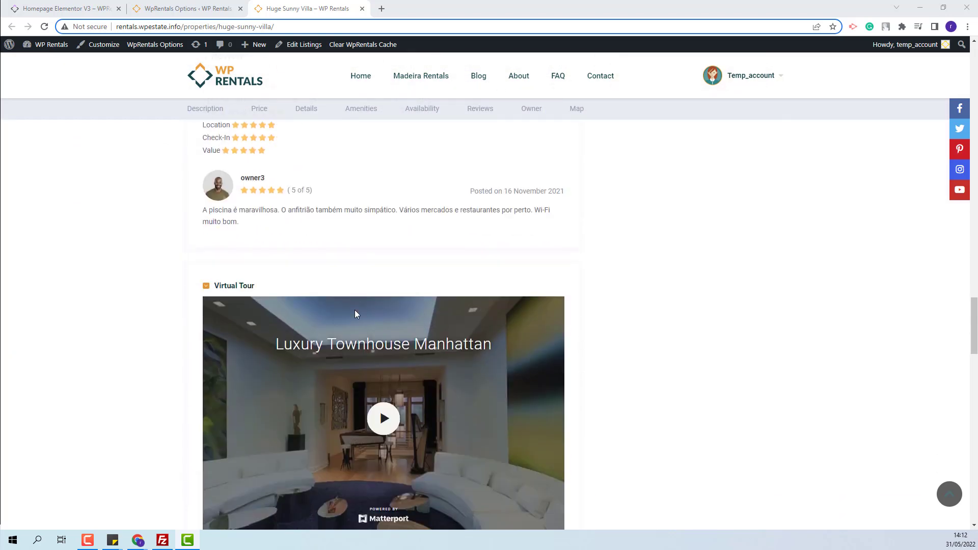
scroll(355, 314, "down", 14)
key("Home")
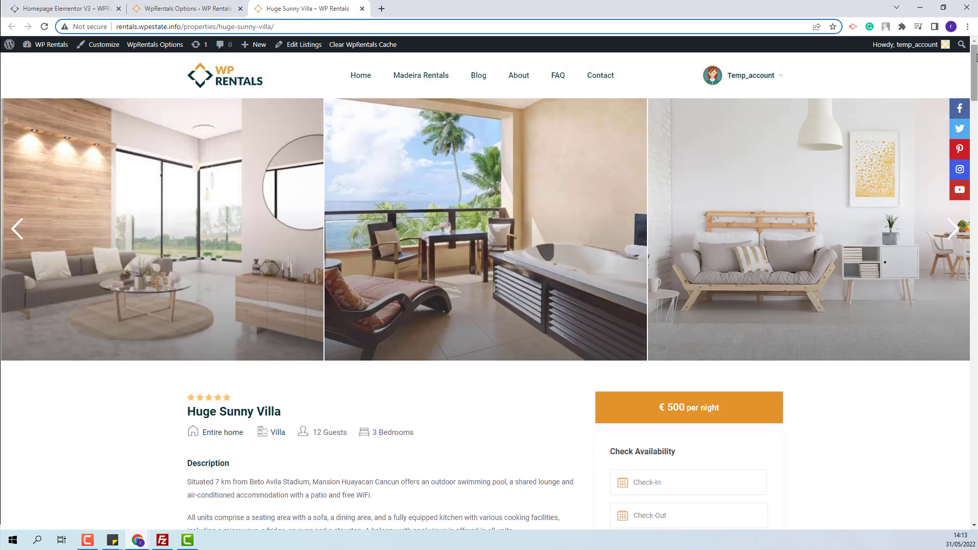
scroll(720, 207, "down", 4)
scroll(192, 258, "down", 2)
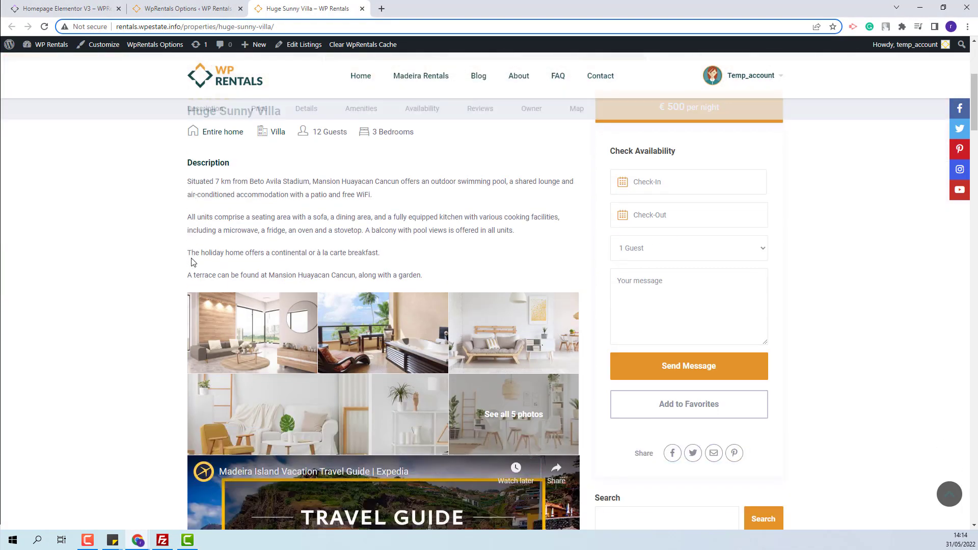
key("ctrl+Page_Up")
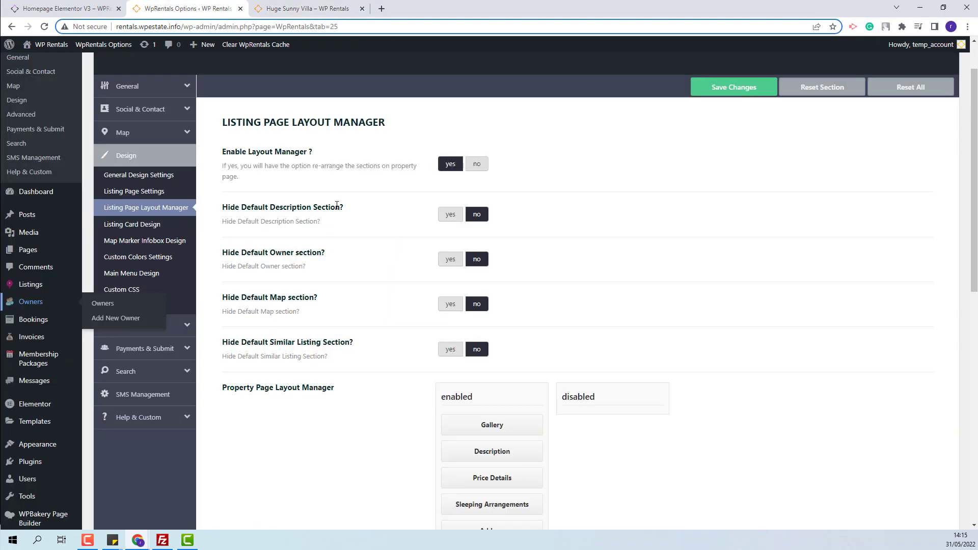
Step: Set Hide Default Description Section to yes, save, and compare against the reloaded villa listing
left_click(448, 215)
left_click(743, 93)
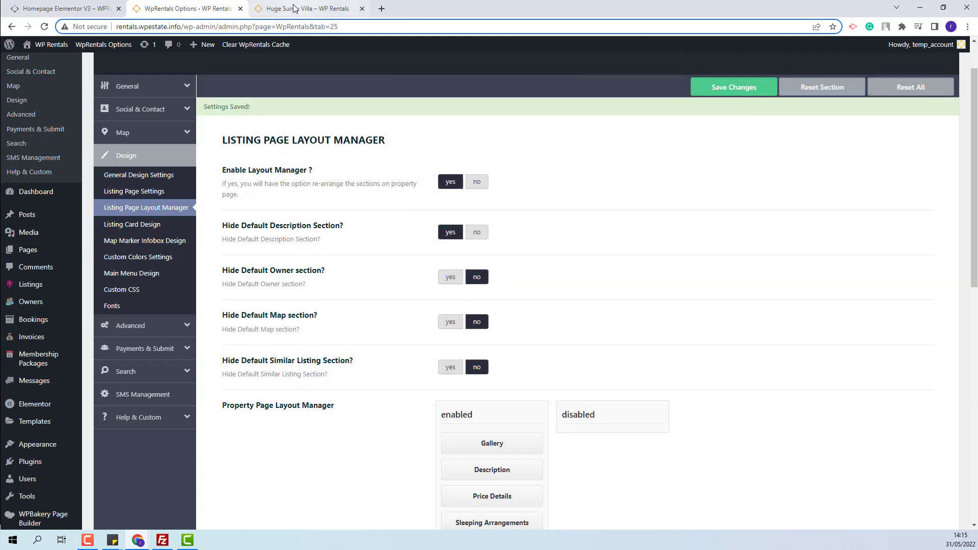
left_click(306, 8)
left_click(45, 26)
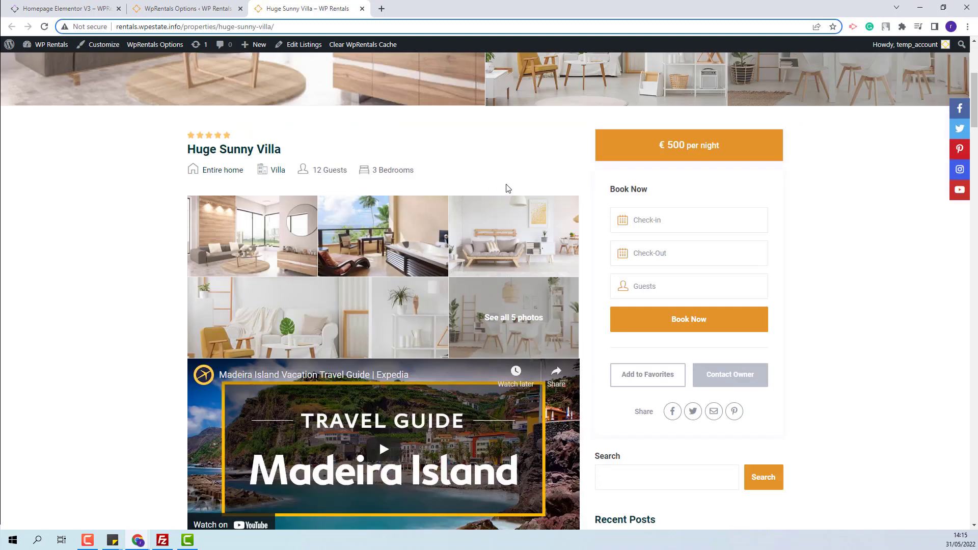
scroll(508, 189, "down", 7)
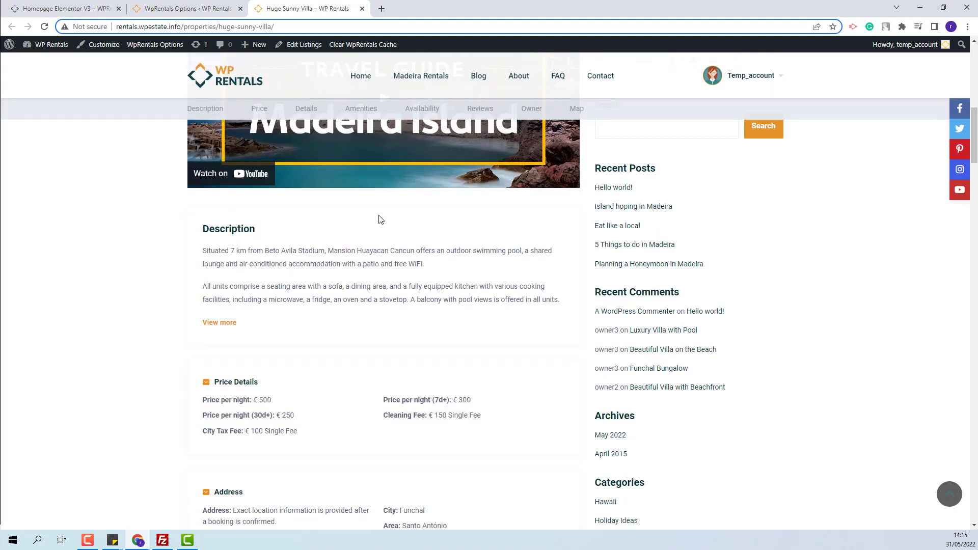
key("ctrl+shift+Tab")
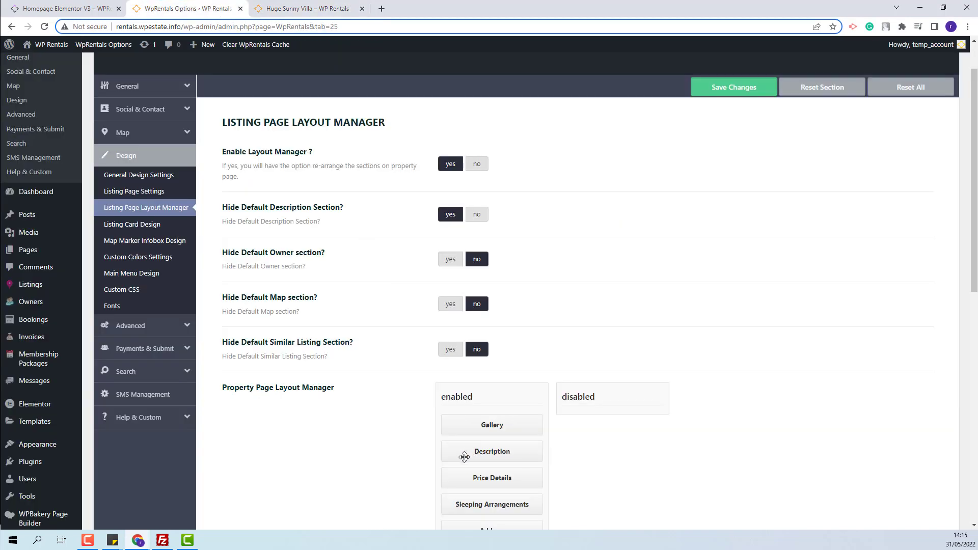
key("ctrl+Tab")
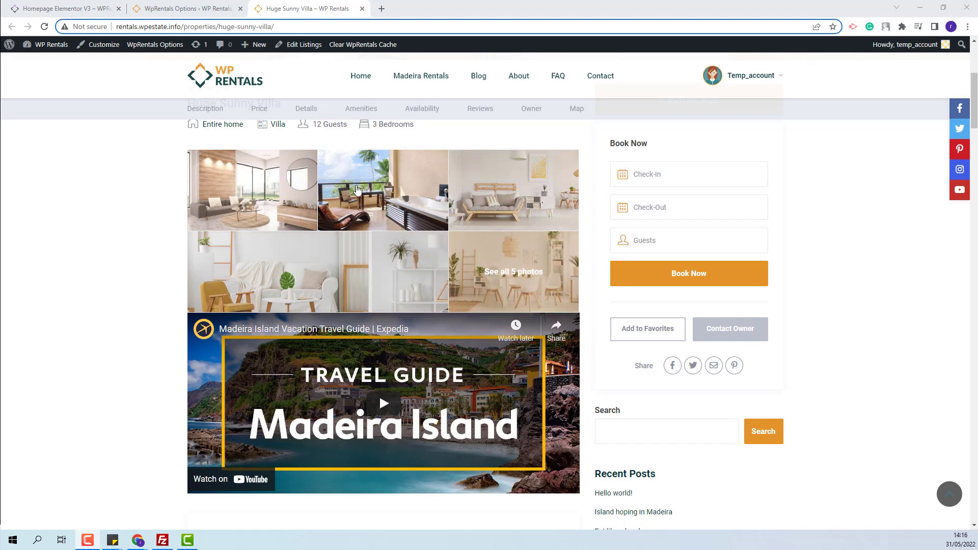
key("ctrl+shift+Tab")
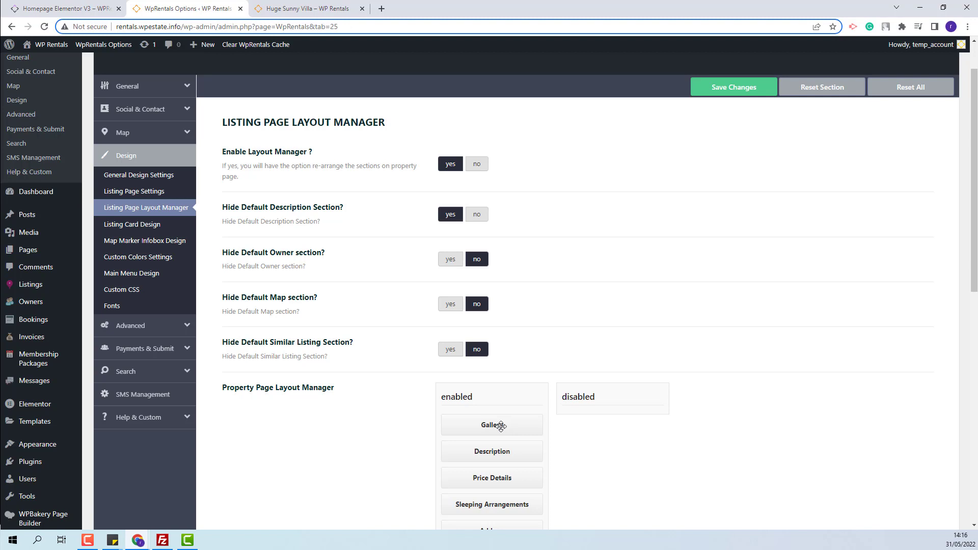
Step: Move Description above Gallery in the enabled sections, save, and check the reloaded villa page
left_click_drag(499, 424, 499, 450)
left_click(734, 87)
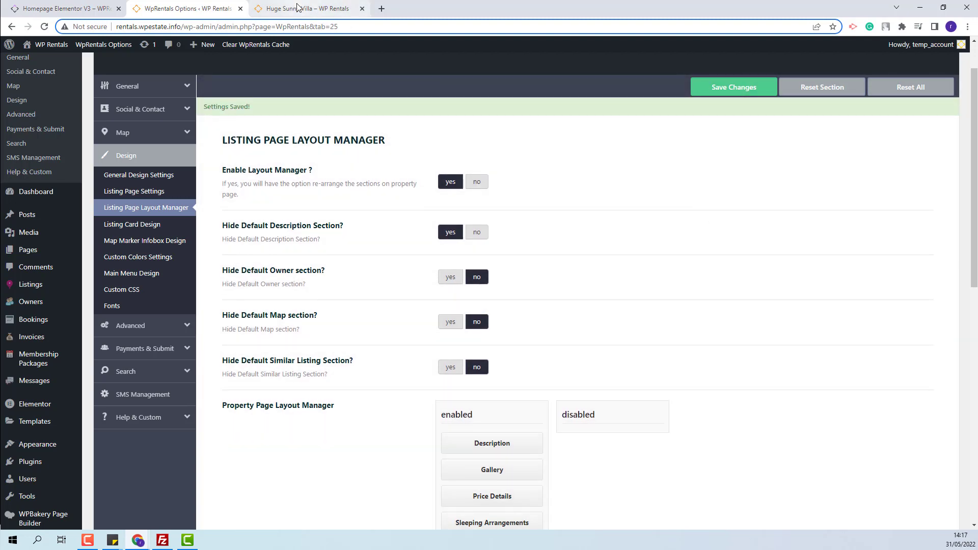
left_click(307, 9)
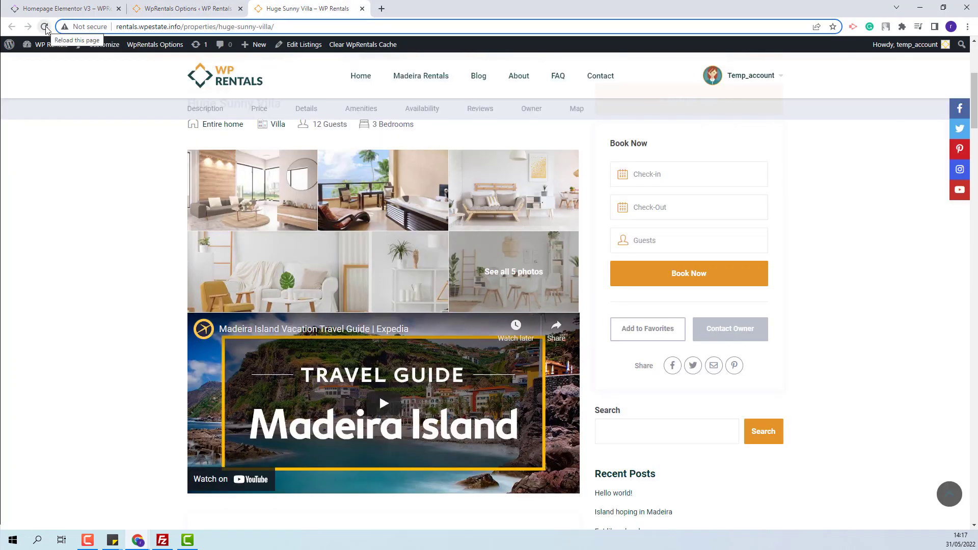
left_click(45, 27)
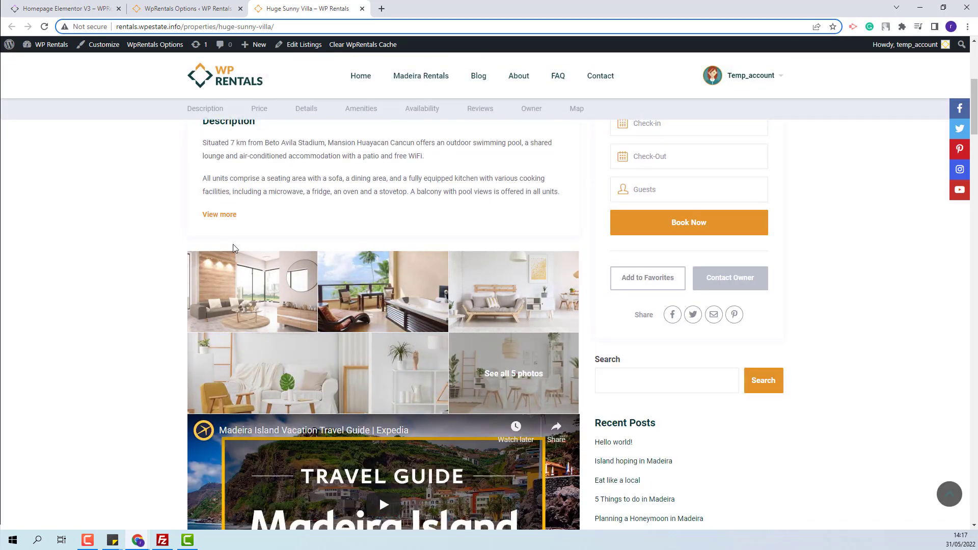
scroll(346, 337, "down", 7)
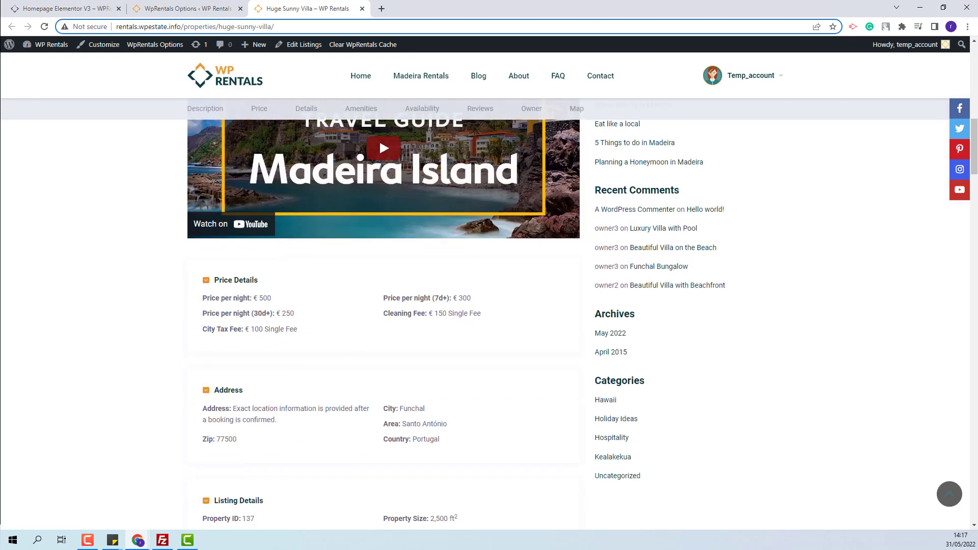
left_click(169, 8)
Step: Move Price Details into the disabled list and save
scroll(554, 428, "down", 2)
left_click_drag(540, 374, 627, 318)
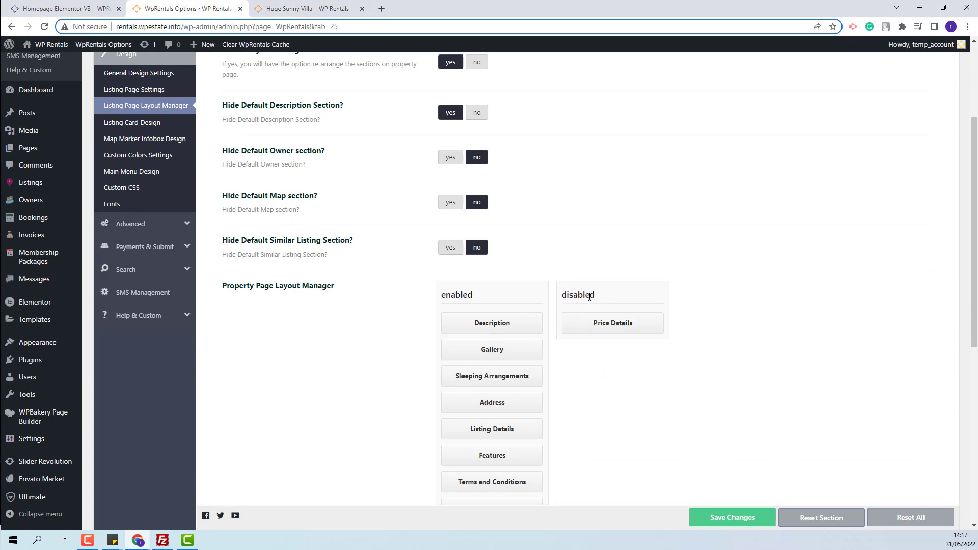
left_click(752, 522)
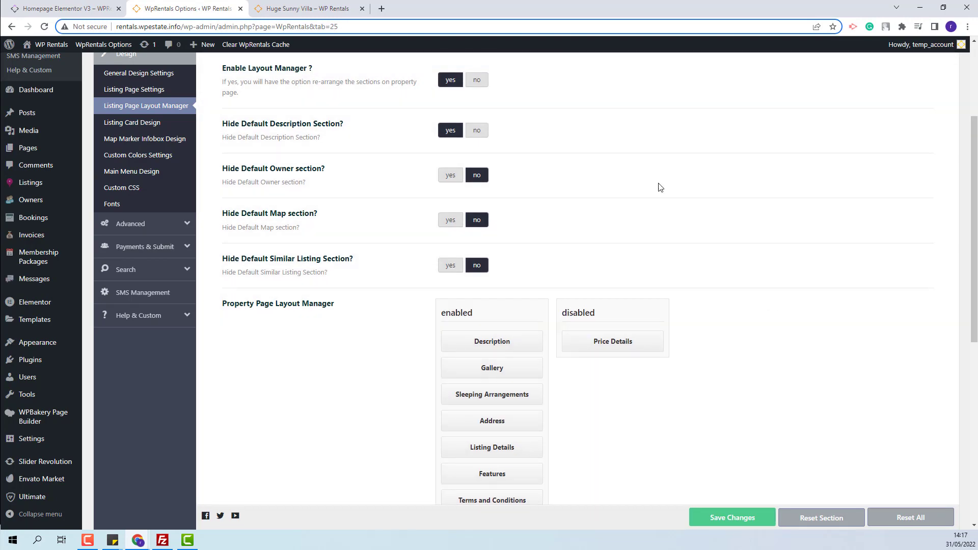
Step: Move Listing Details directly under Gallery and Address below it, then save the layout
key("ctrl+Tab")
key("F5")
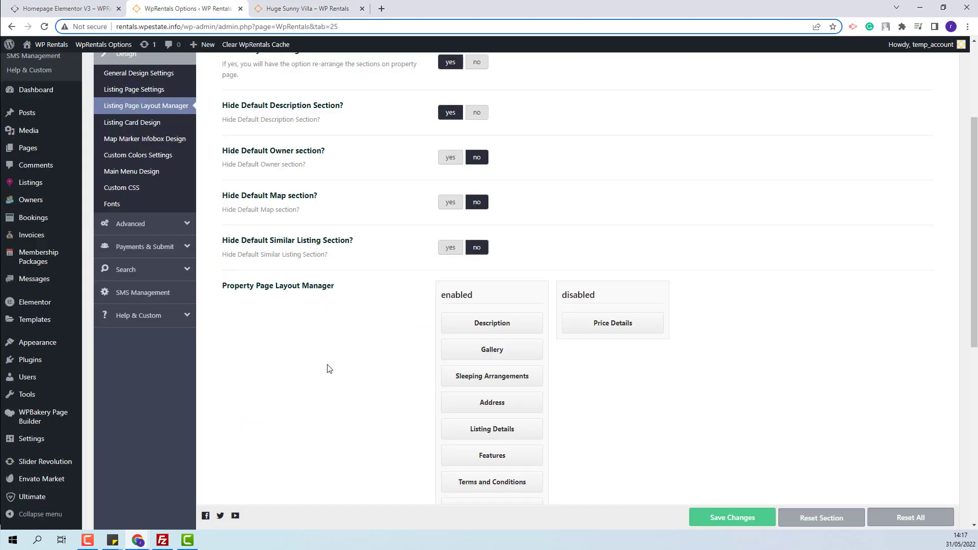
left_click_drag(507, 429, 509, 376)
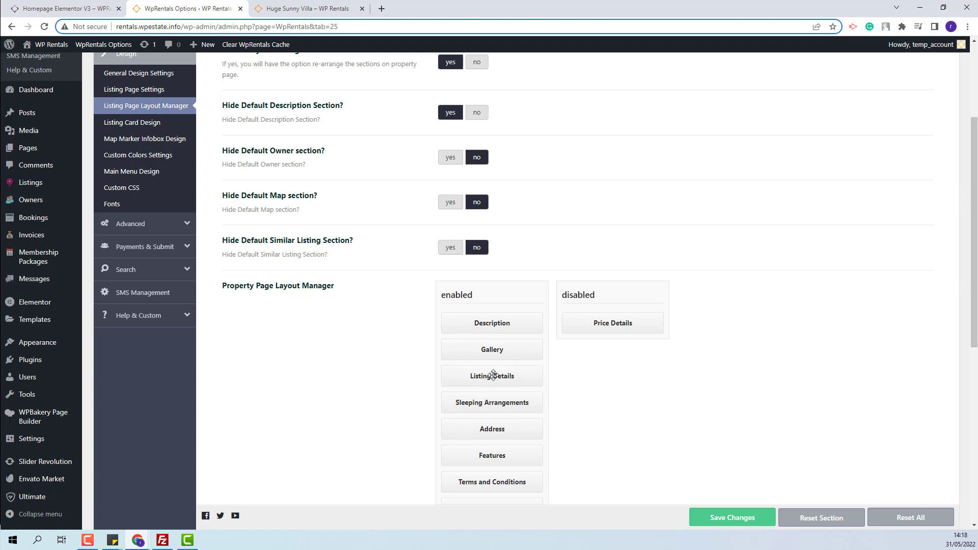
left_click_drag(489, 434, 489, 402)
left_click(733, 526)
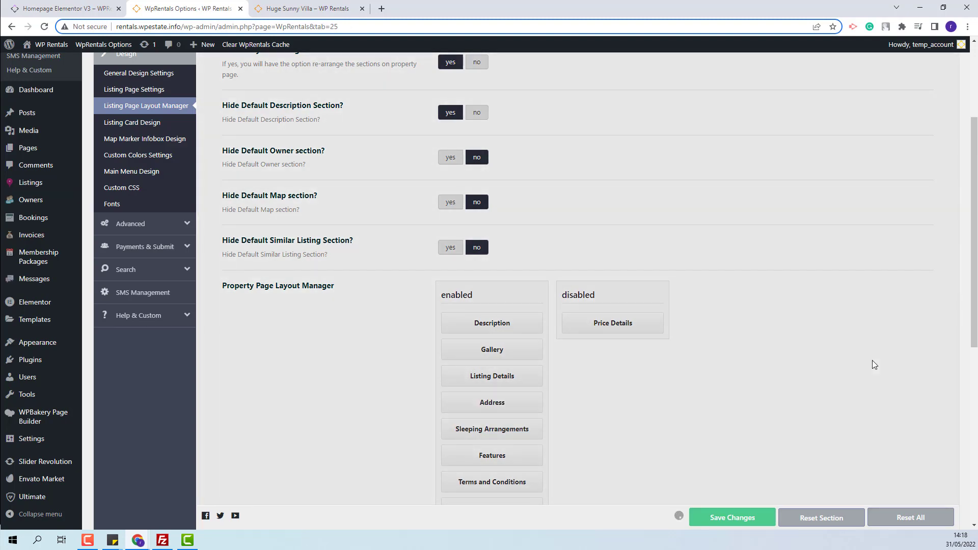
Step: Reload the villa listing to confirm Address now follows Listing Details
key("ctrl+Tab")
key("F5")
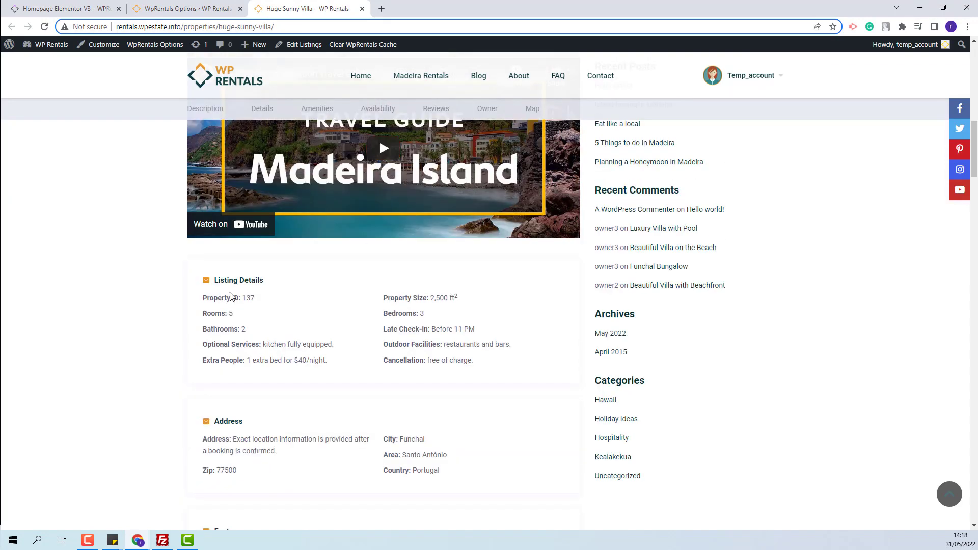
scroll(234, 372, "down", 2)
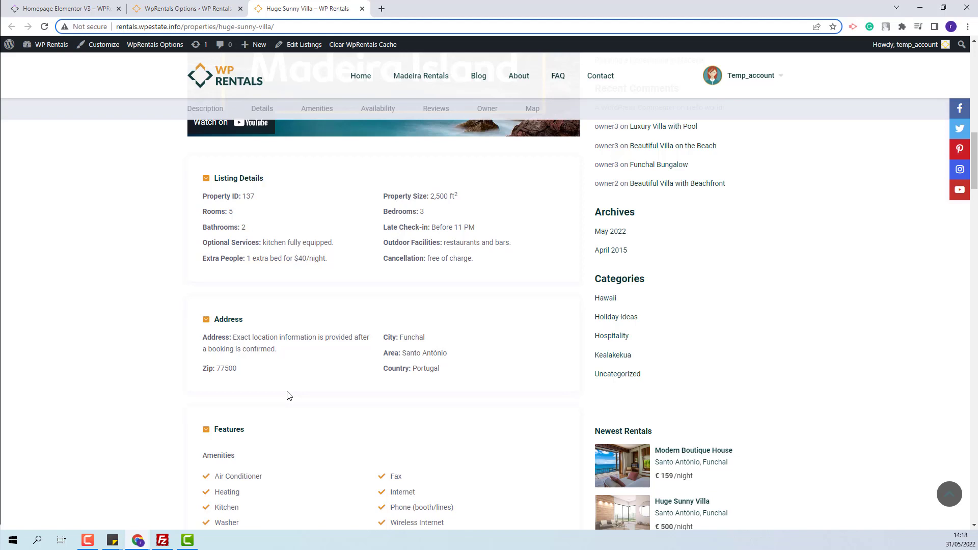
key("ctrl+shift+Tab")
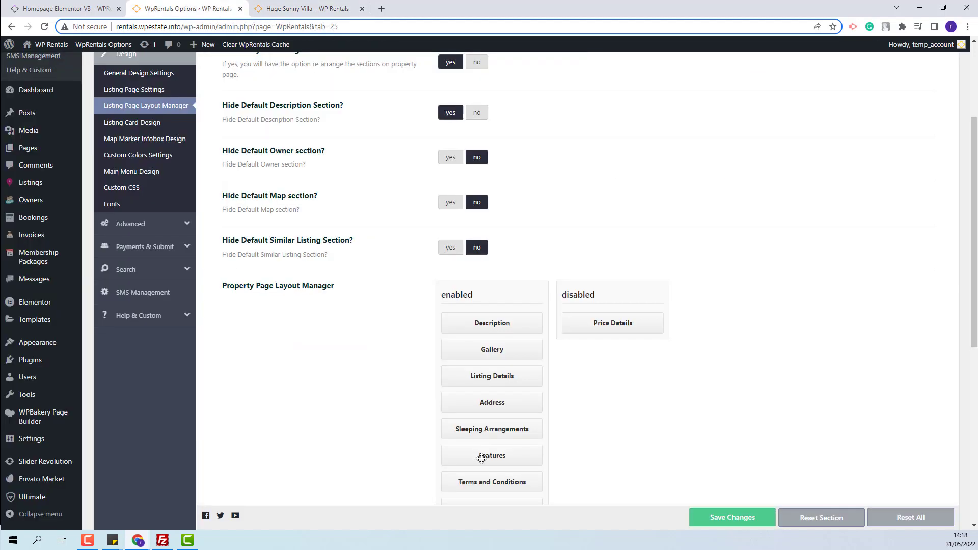
Step: Disable the Features section and check the reloaded villa listing
left_click_drag(481, 458, 603, 324)
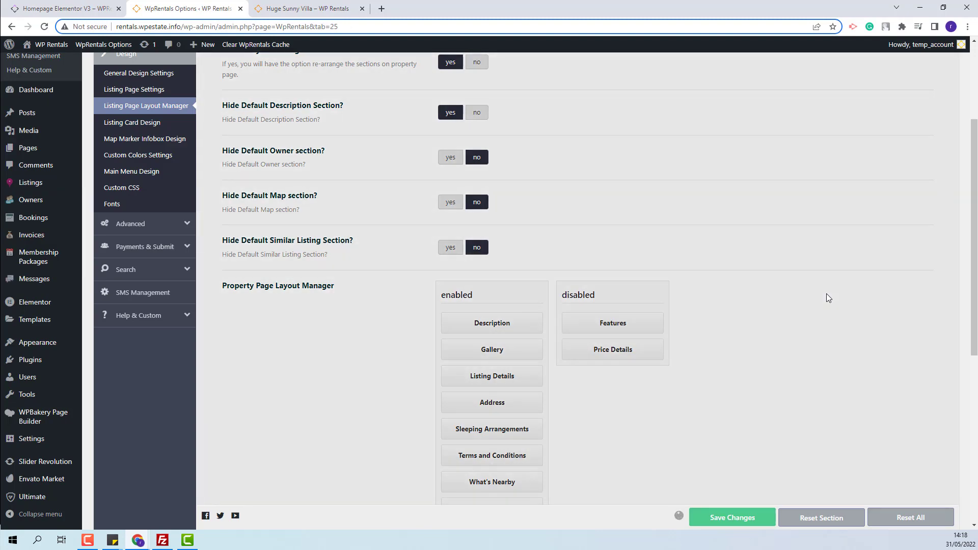
key("ctrl+Tab")
key("F5")
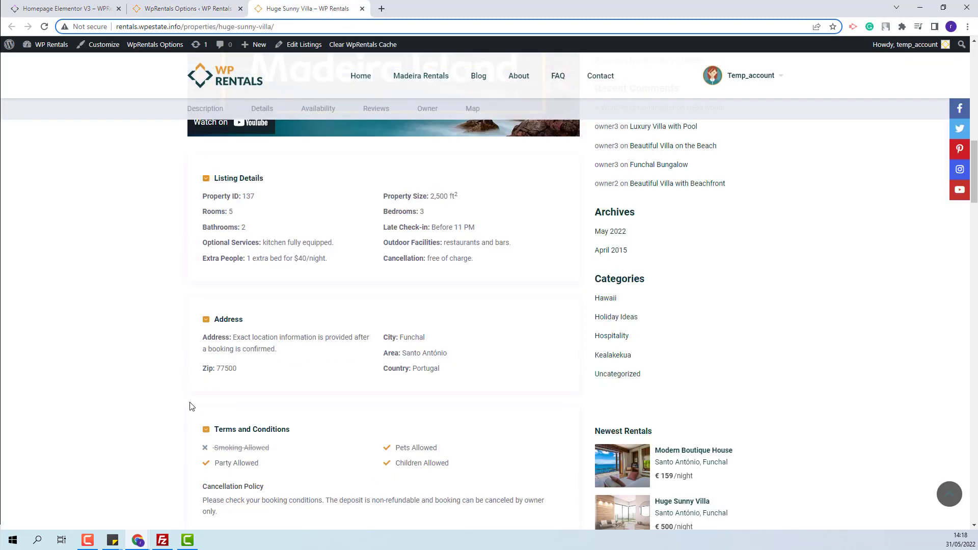
key("ctrl+shift+Tab")
Step: Disable Sleeping Arrangements, Terms and Conditions and What's Nearby, save, and review the villa page
scroll(594, 356, "down", 2)
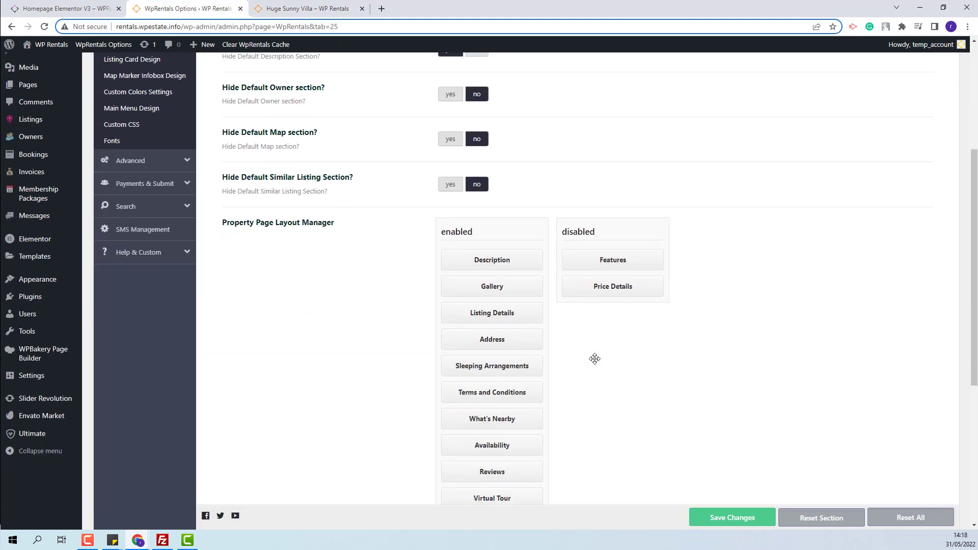
left_click_drag(469, 332, 587, 274)
left_click_drag(492, 327, 601, 286)
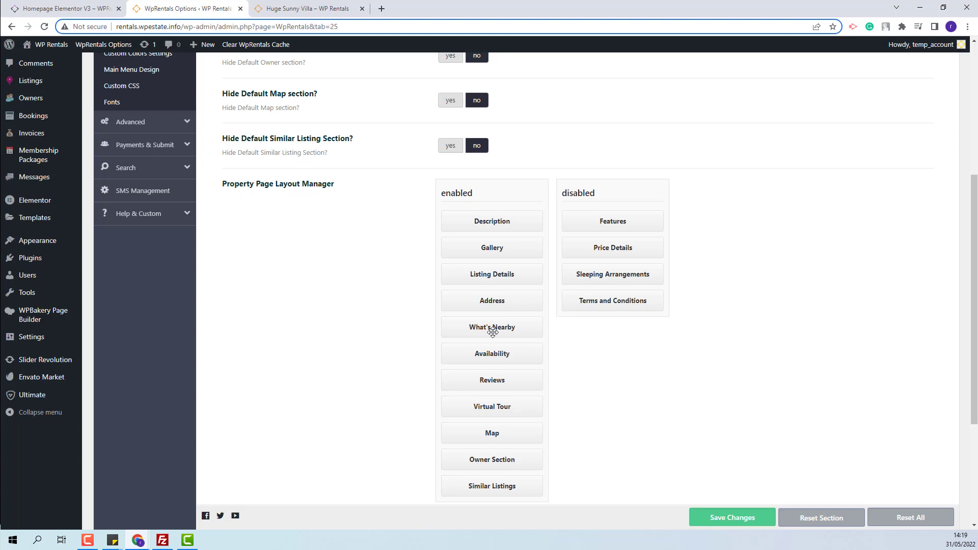
left_click_drag(493, 333, 614, 331)
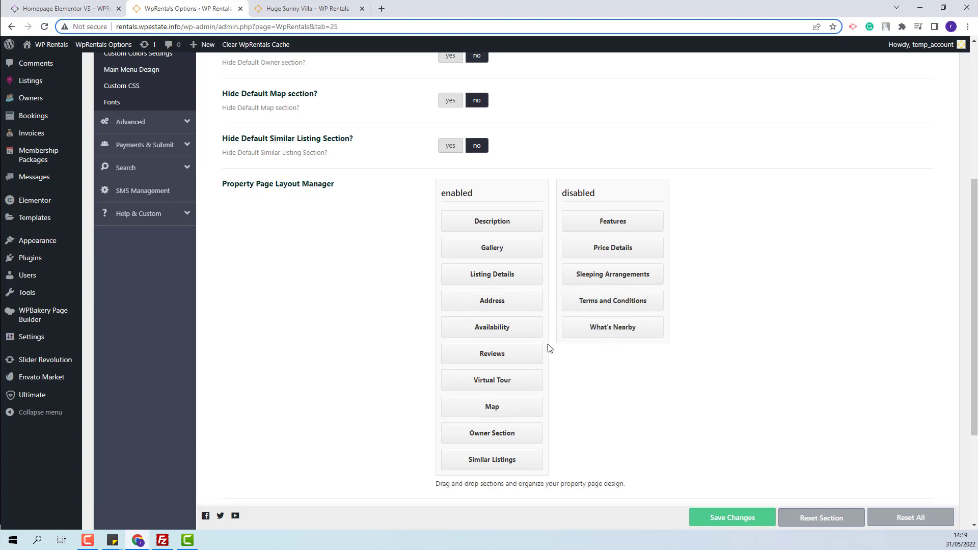
left_click(733, 518)
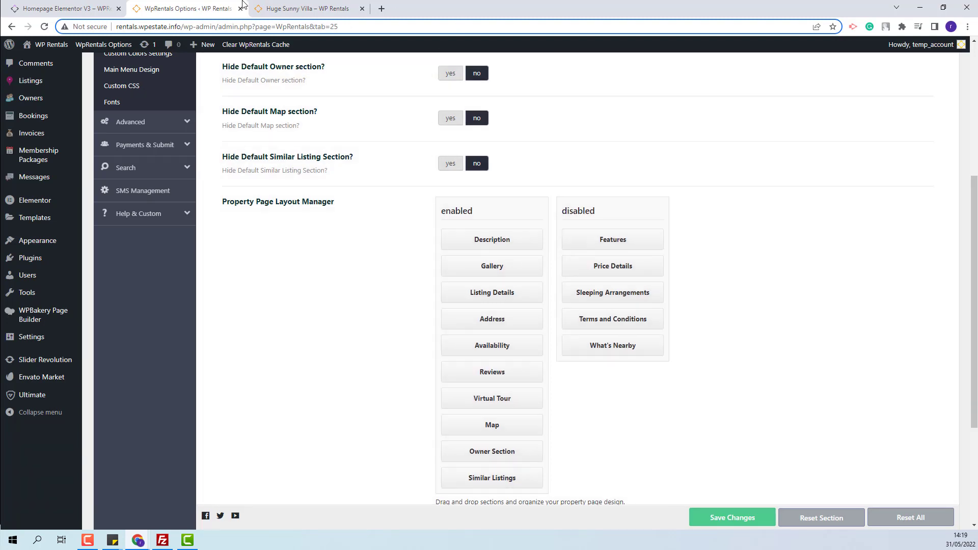
left_click(285, 8)
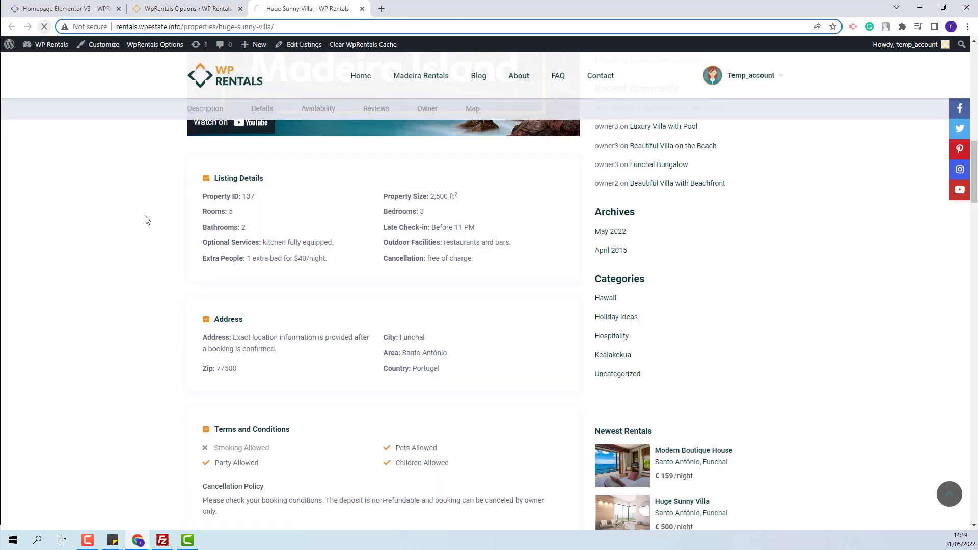
scroll(320, 327, "down", 4)
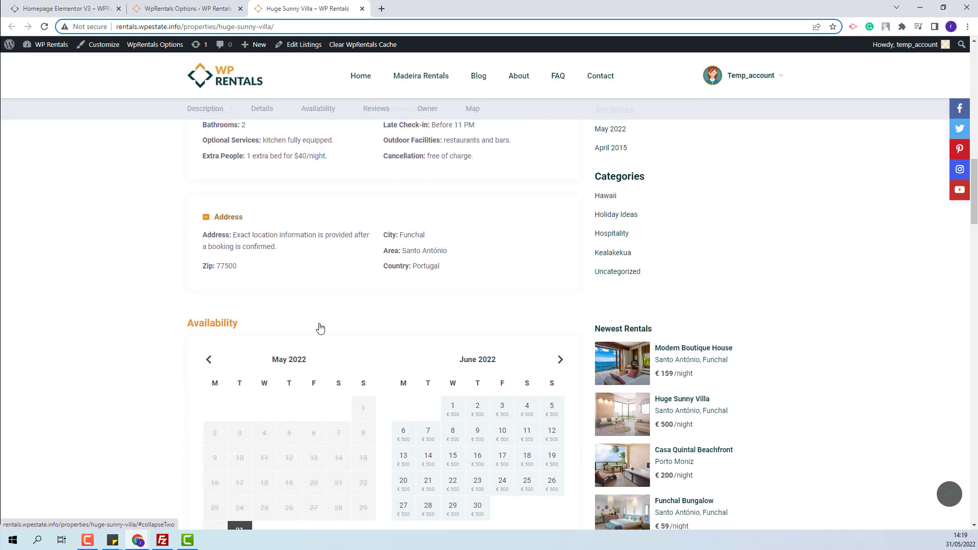
scroll(320, 327, "down", 2)
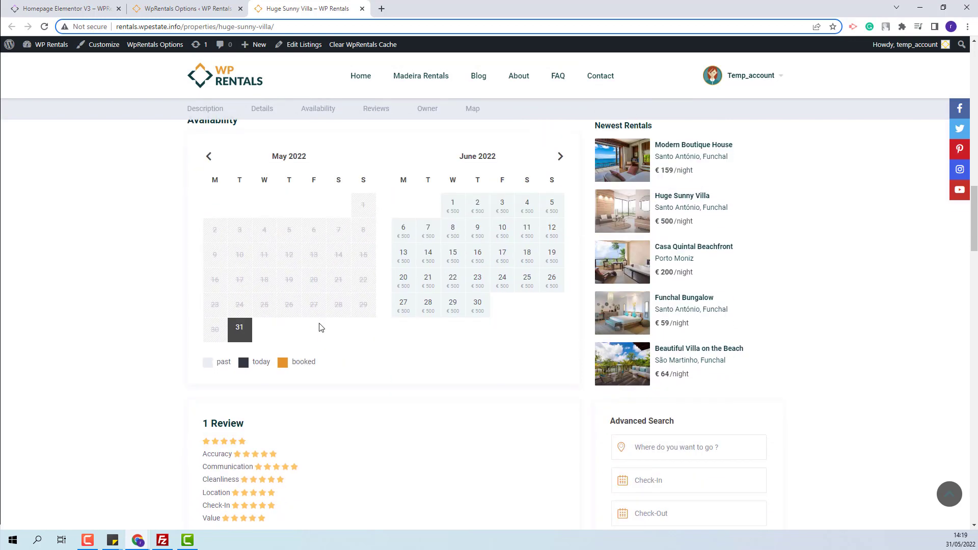
key("ctrl+Page_Up")
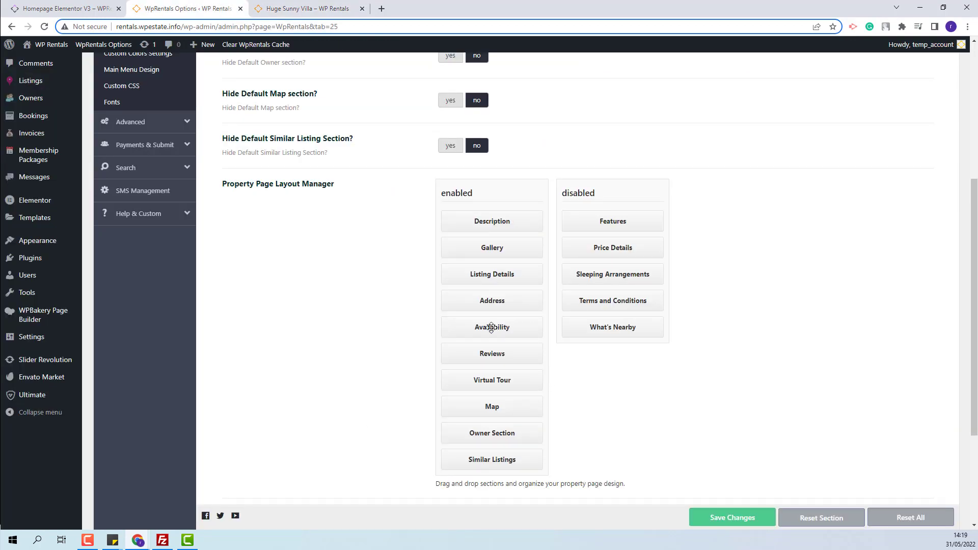
Step: Place Availability right after Gallery, disable Virtual Tour, save, and review the reloaded listing
left_click_drag(491, 328, 492, 274)
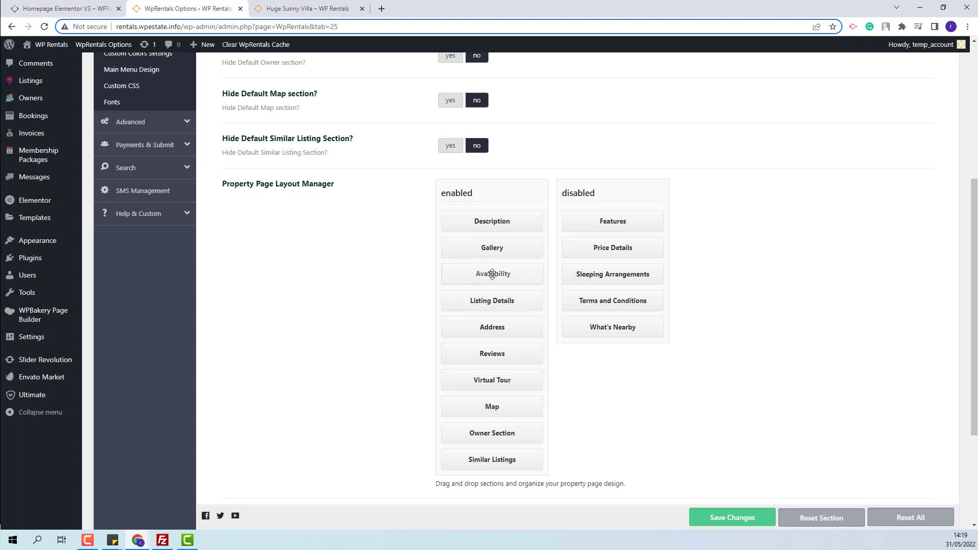
left_click_drag(490, 384, 613, 353)
left_click(732, 518)
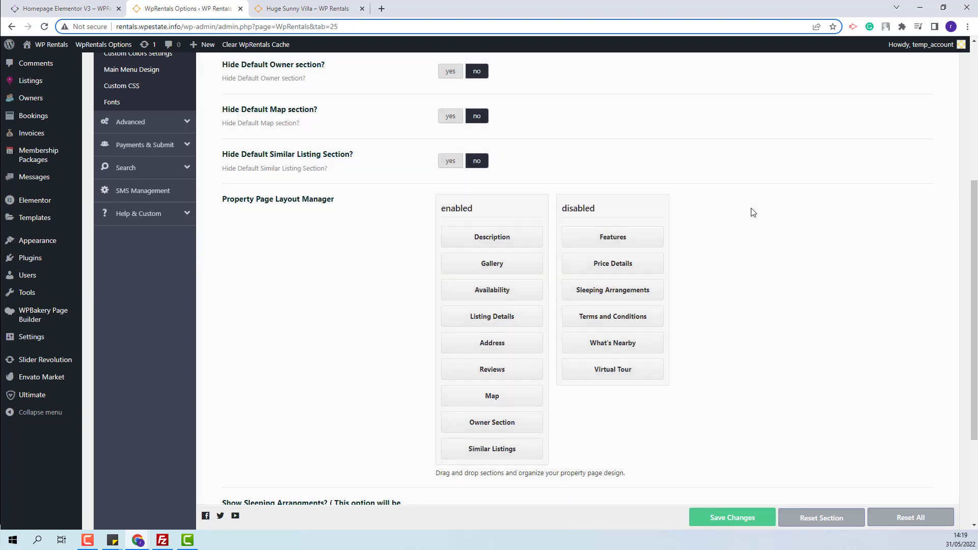
left_click(307, 8)
key("F5")
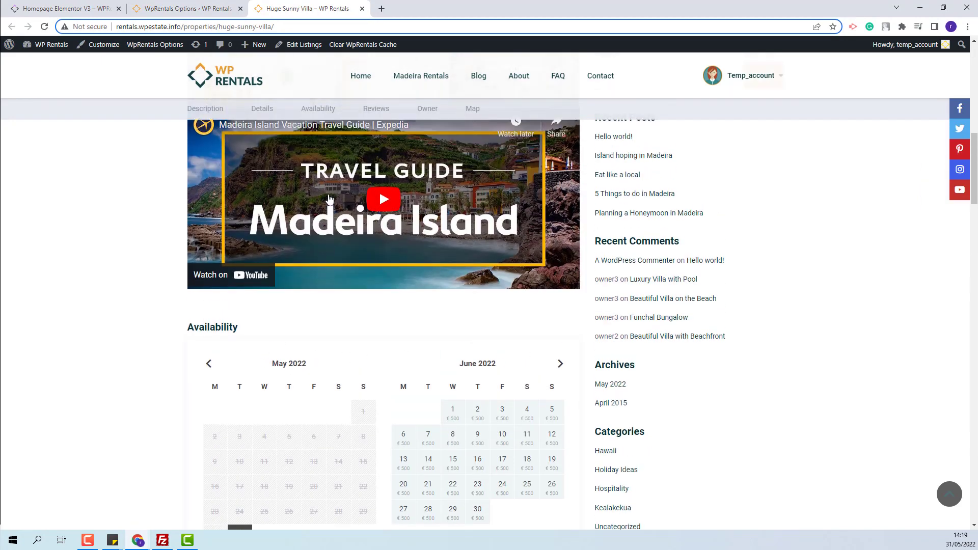
scroll(329, 199, "down", 4)
scroll(329, 199, "down", 12)
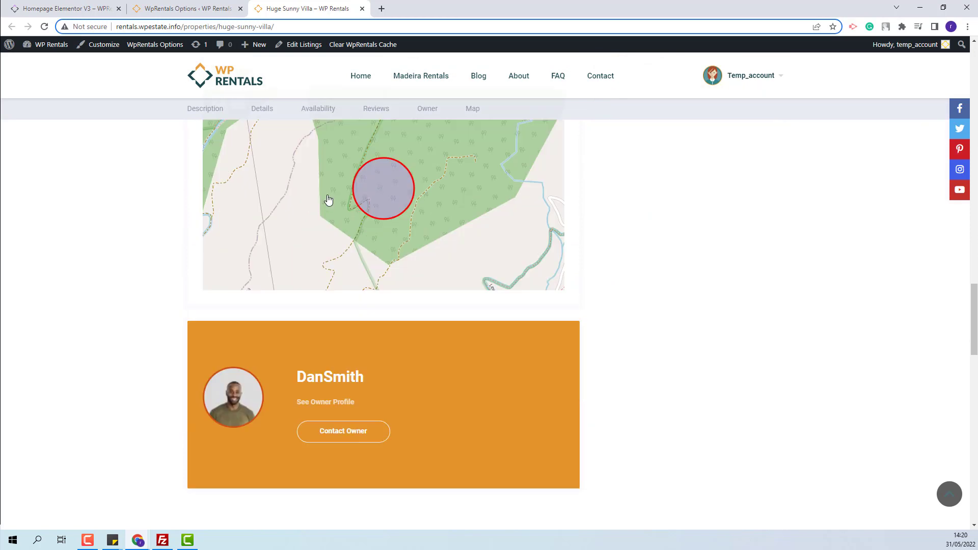
key("ctrl+shift+Tab")
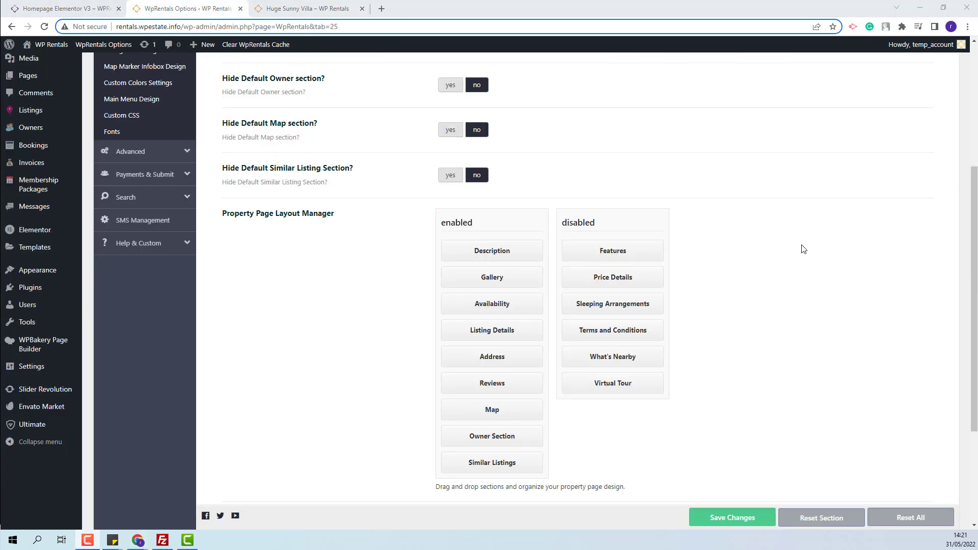
Step: Set Hide Default Owner, Map and Similar Listing sections all to yes
scroll(448, 188, "up", 2)
left_click(450, 187)
left_click(448, 234)
left_click(450, 279)
Step: Move Owner Section above Map, save, and reload the villa listing
scroll(708, 296, "down", 5)
scroll(516, 255, "up", 3)
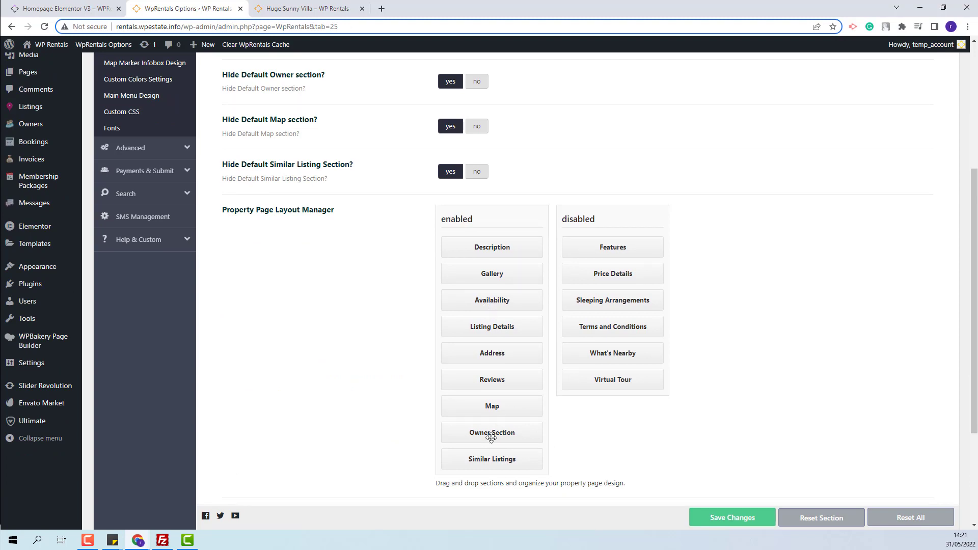
left_click_drag(481, 435, 500, 407)
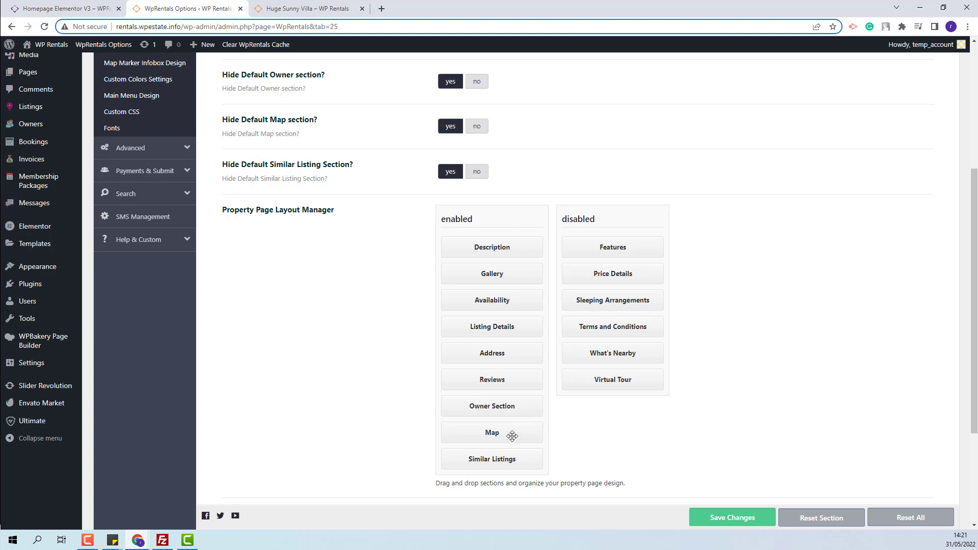
left_click(732, 518)
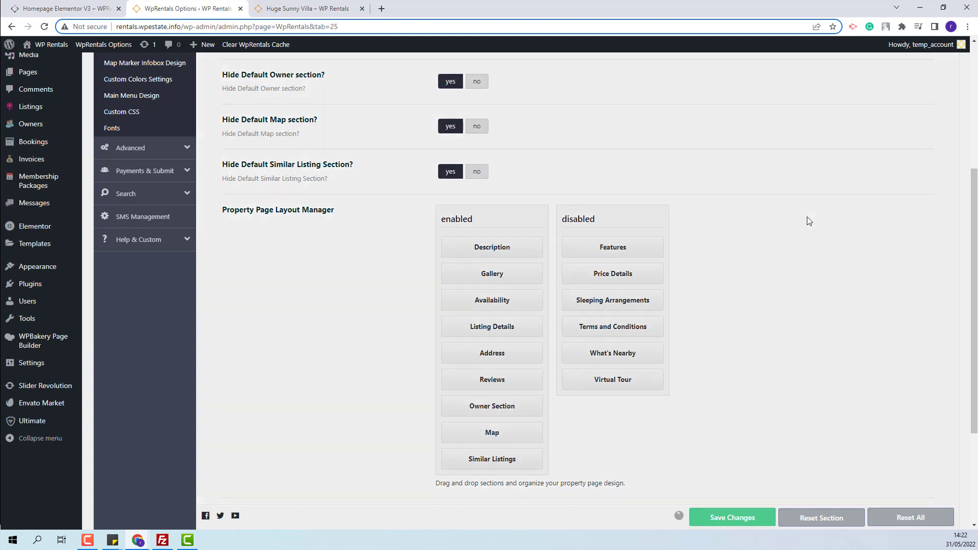
key("ctrl+Tab")
key("F5")
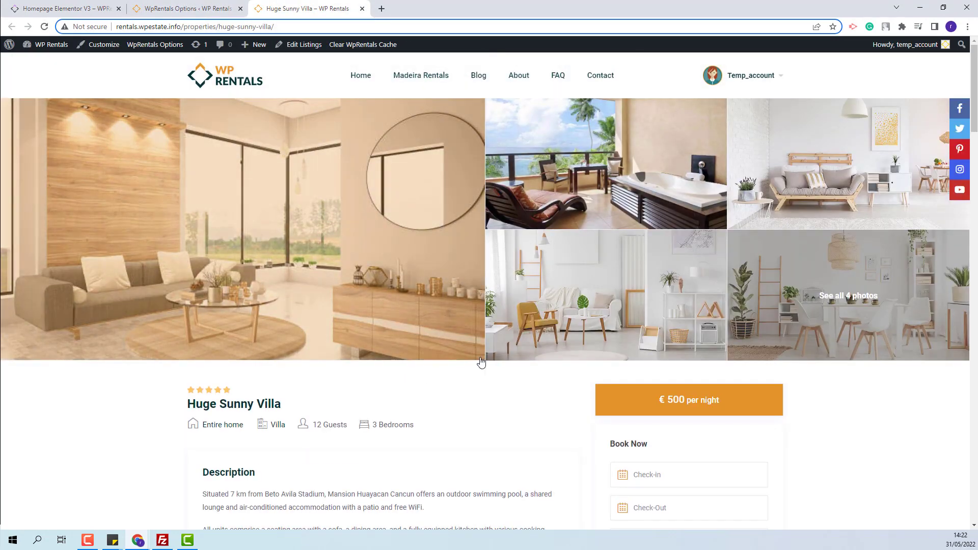
scroll(481, 356, "down", 5)
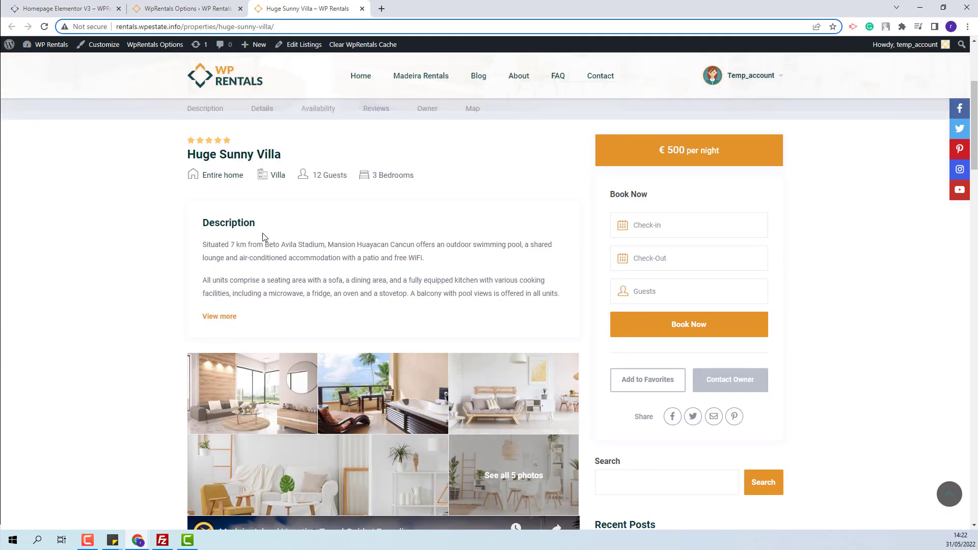
scroll(379, 444, "down", 3)
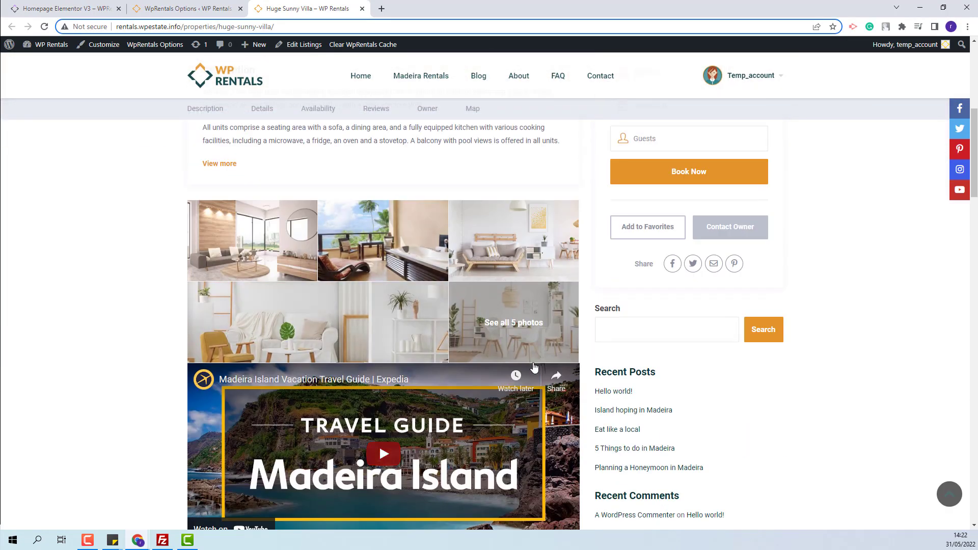
scroll(531, 364, "down", 3)
scroll(531, 365, "down", 4)
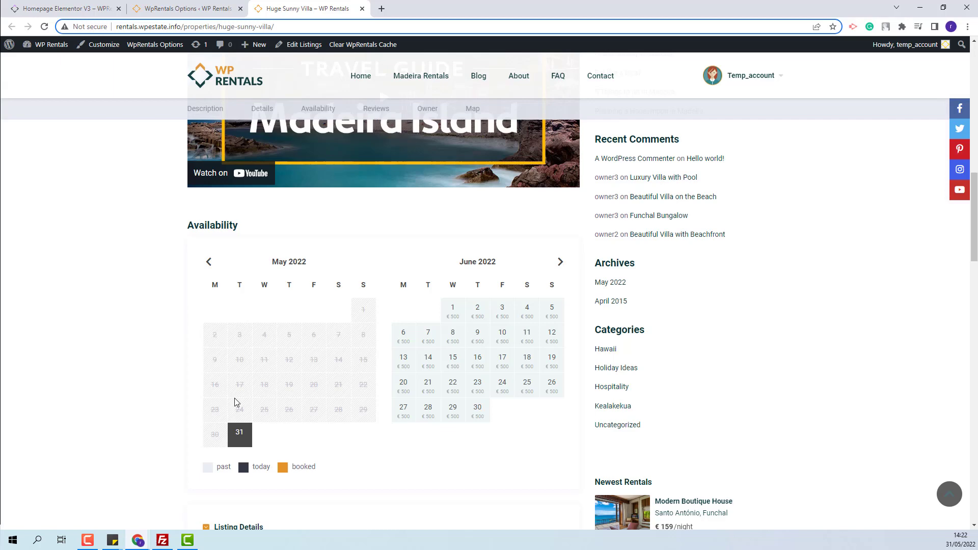
scroll(362, 425, "down", 8)
scroll(363, 425, "down", 6)
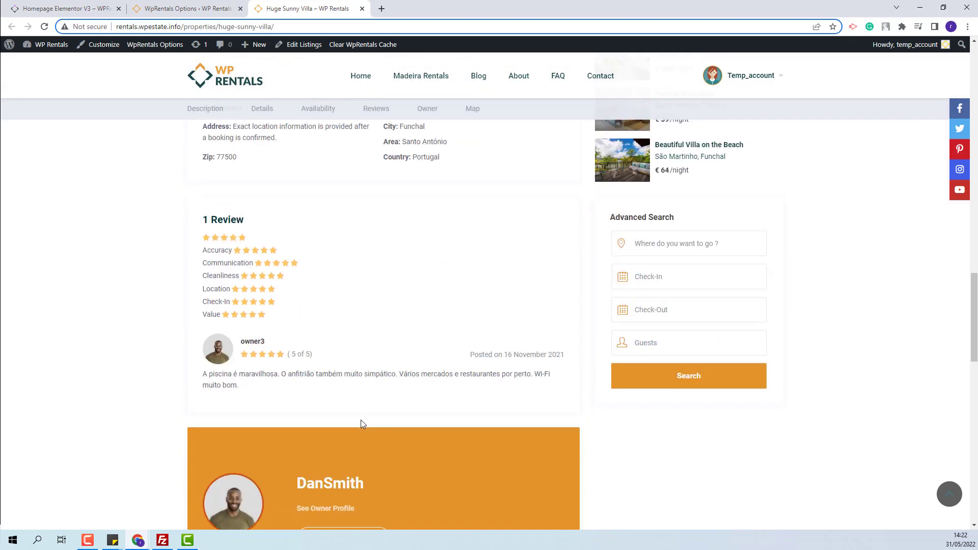
scroll(529, 427, "down", 8)
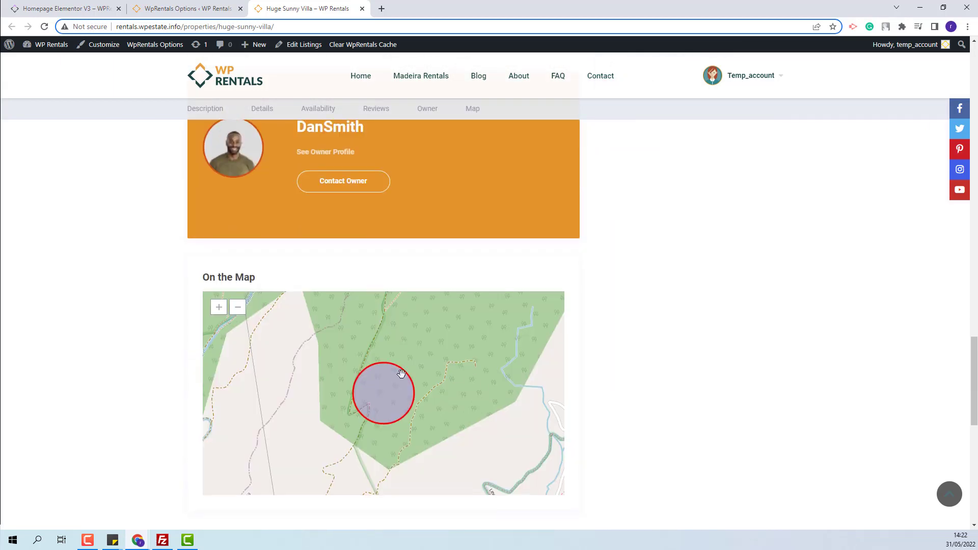
scroll(525, 423, "down", 4)
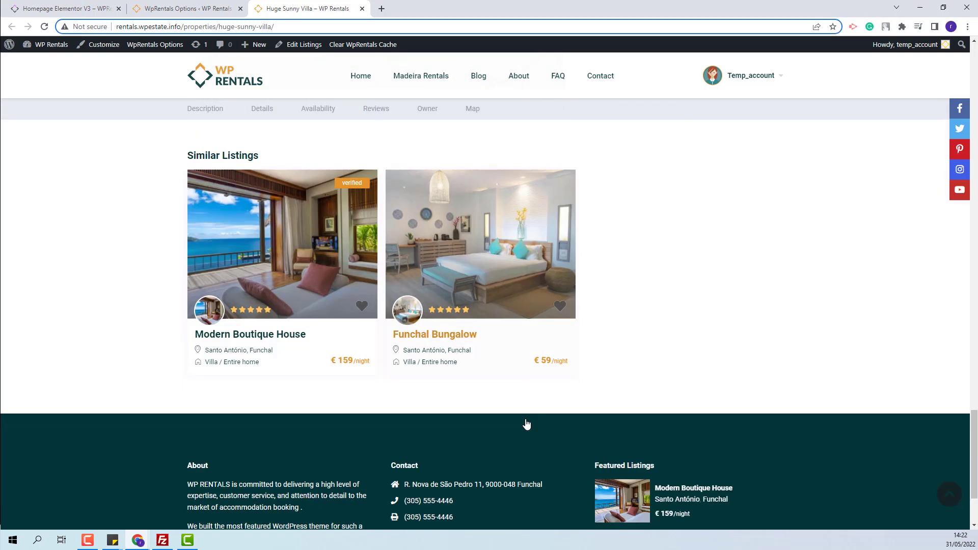